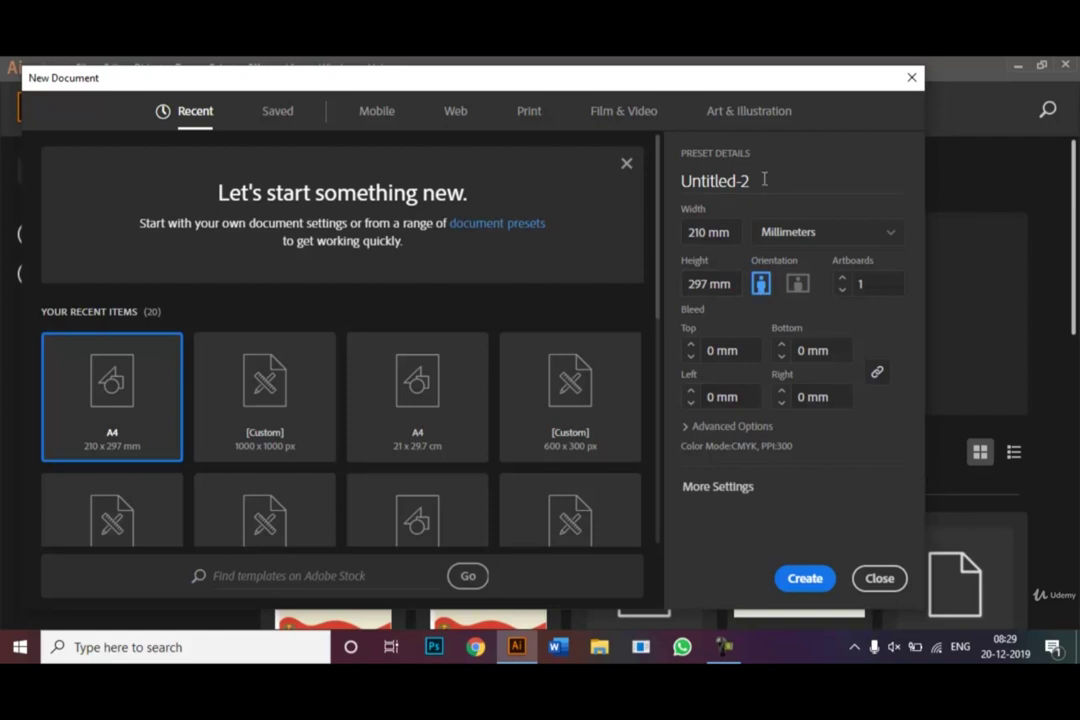
Create a new portrait A4 document of 210 x 297 mm named "Reshape Tool".
drag(764, 179, 675, 186)
key(BackSpace)
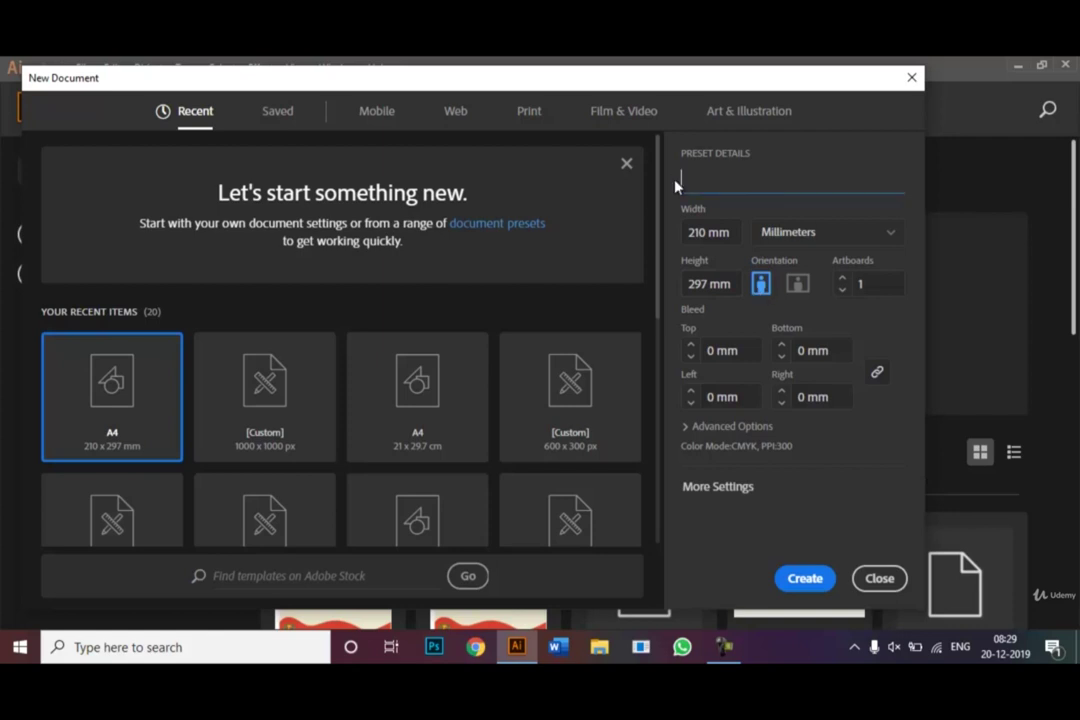
text(Reshape Tool)
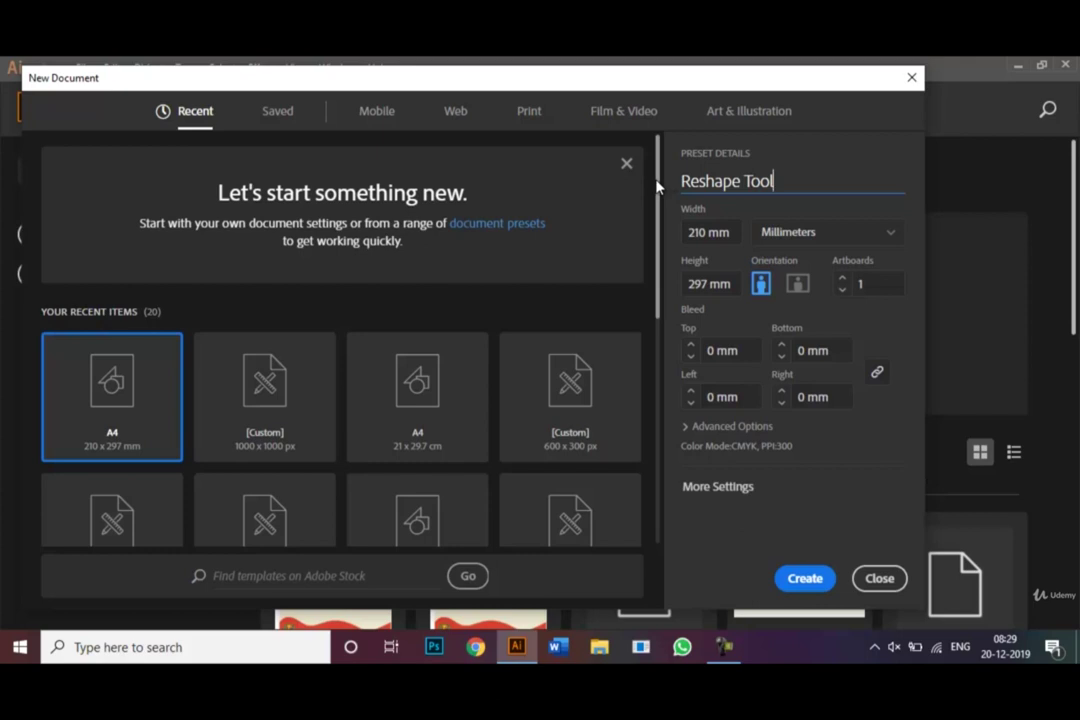
mouse_move(658, 187)
mouse_down()
mouse_move(663, 307)
mouse_move(652, 205)
mouse_up()
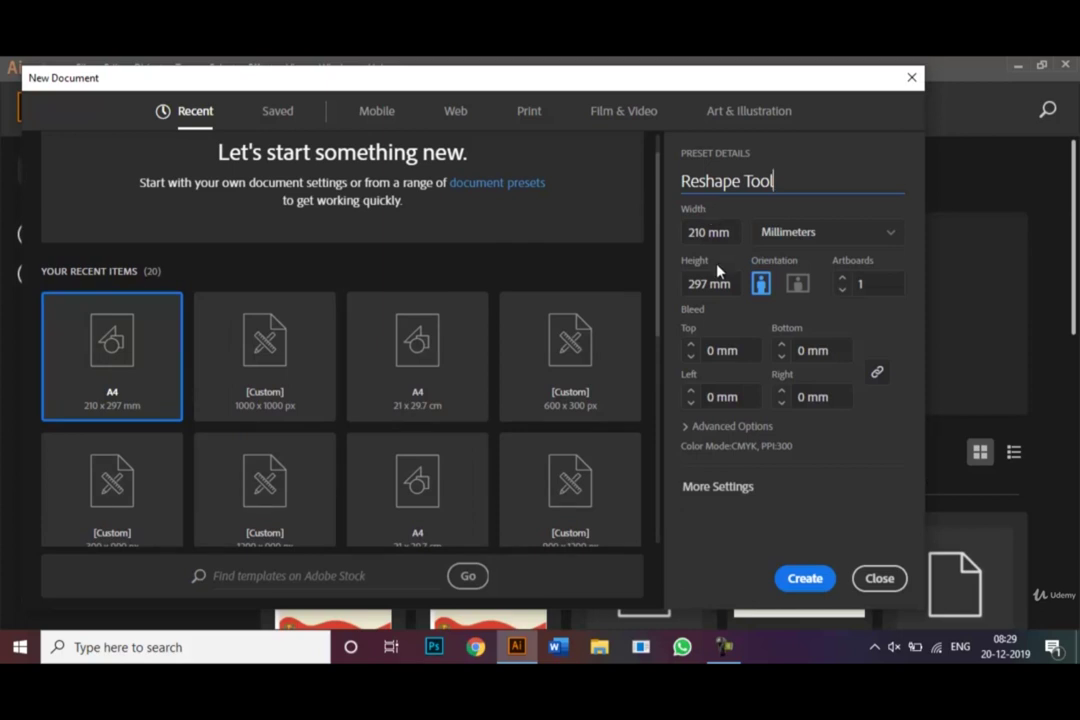
click(812, 576)
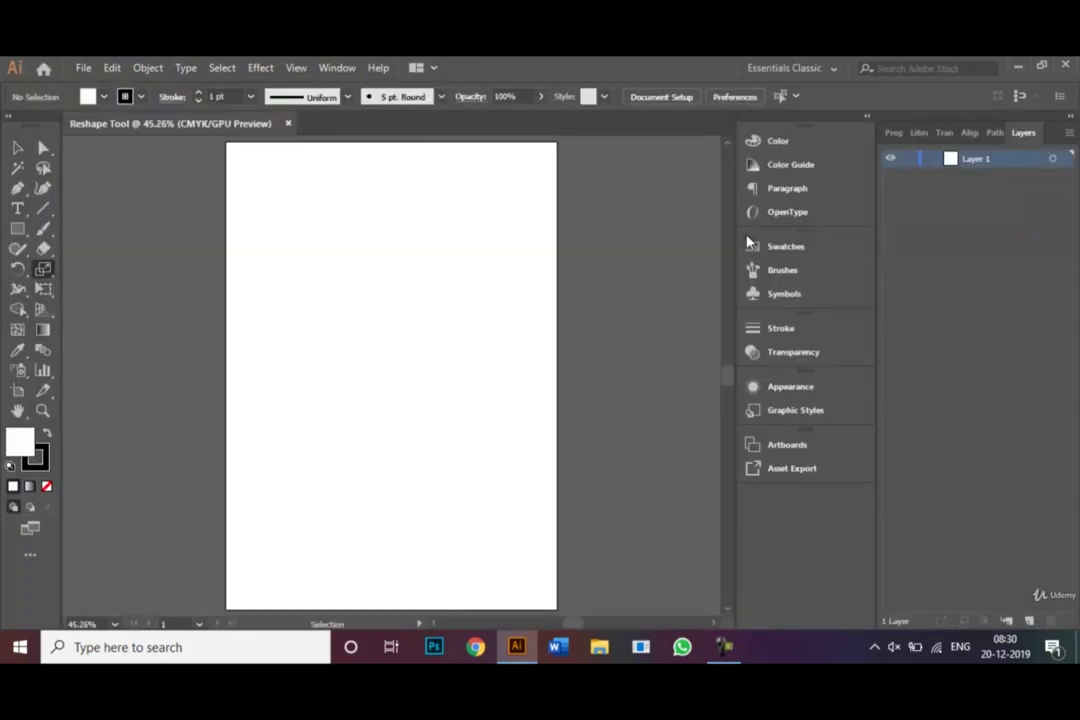
Activate the Selection tool and choose the Essentials Classic workspace.
click(15, 148)
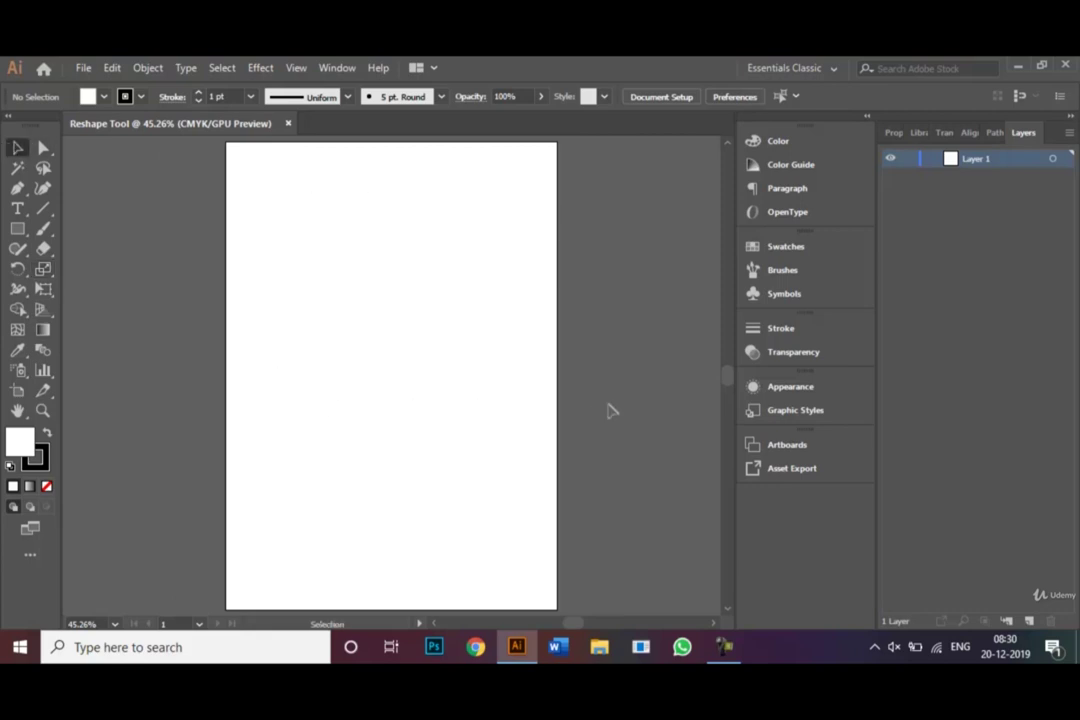
click(832, 69)
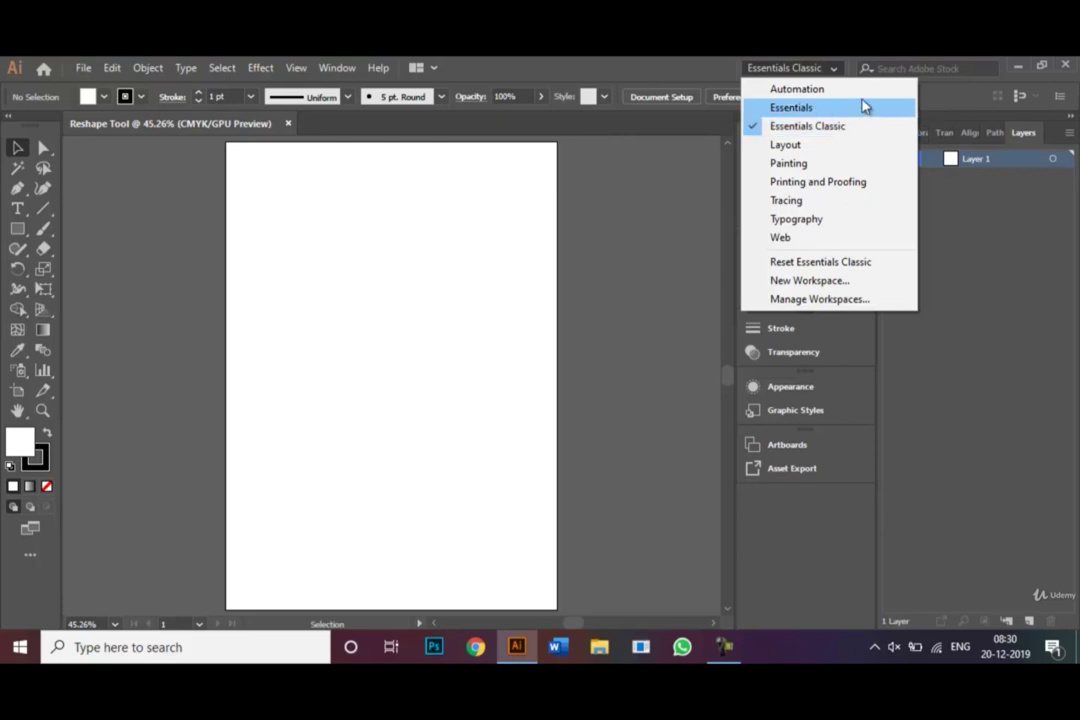
click(848, 130)
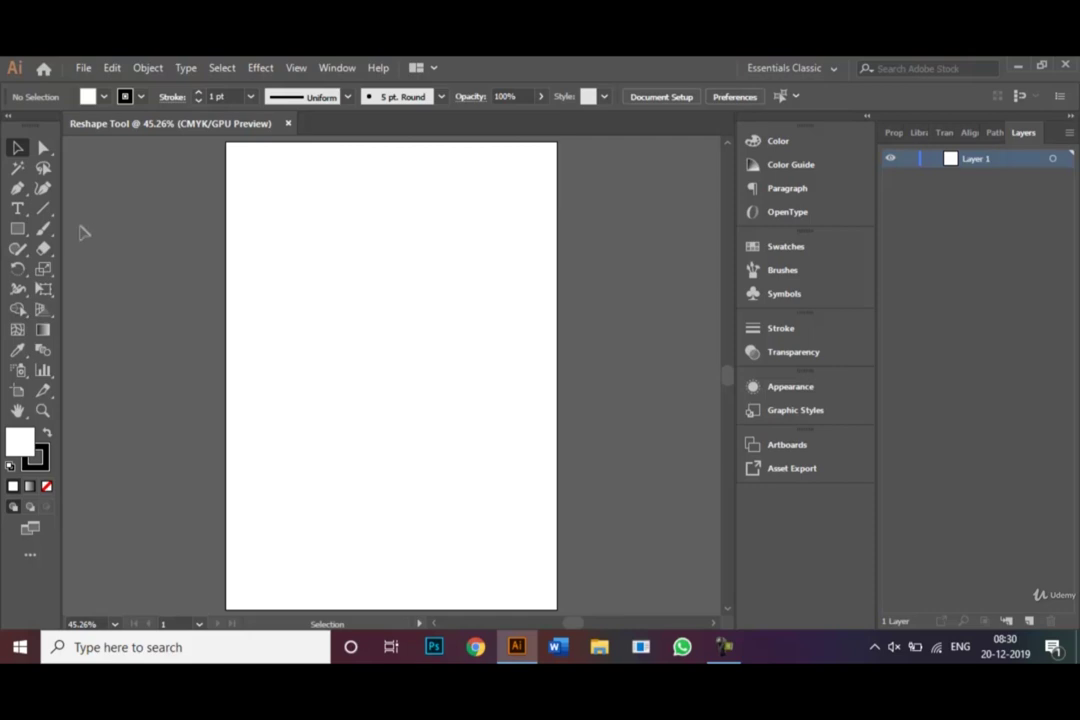
Draw a wide rectangle across the upper part of the artboard and deselect it.
click(18, 231)
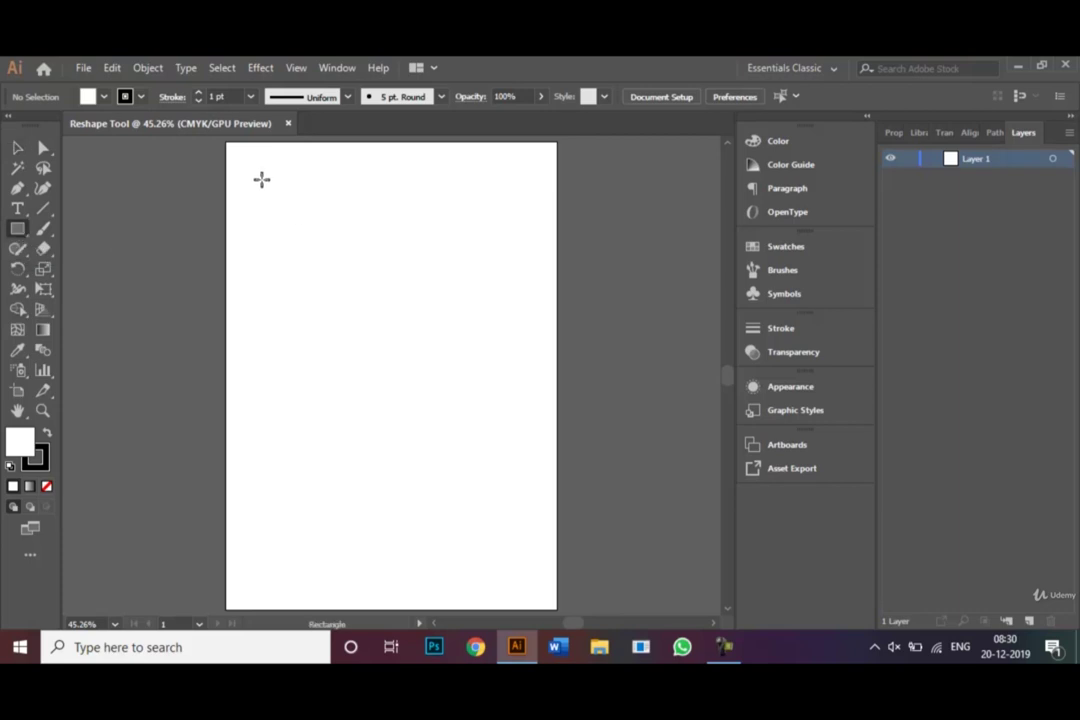
drag(261, 179, 527, 260)
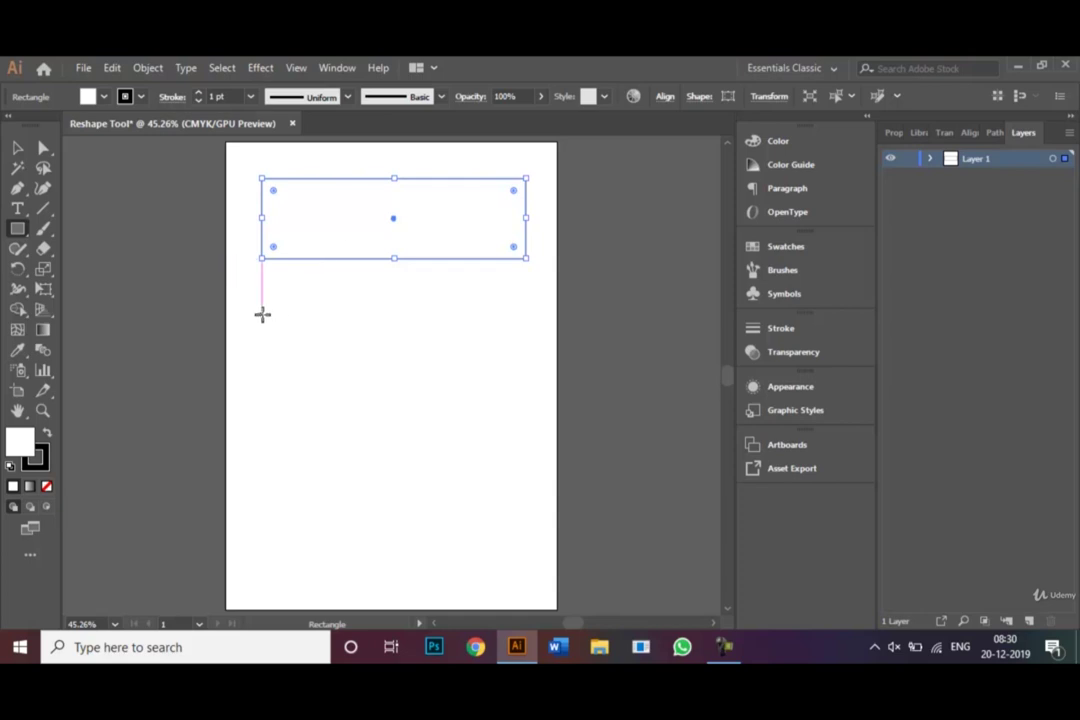
click(17, 147)
click(342, 380)
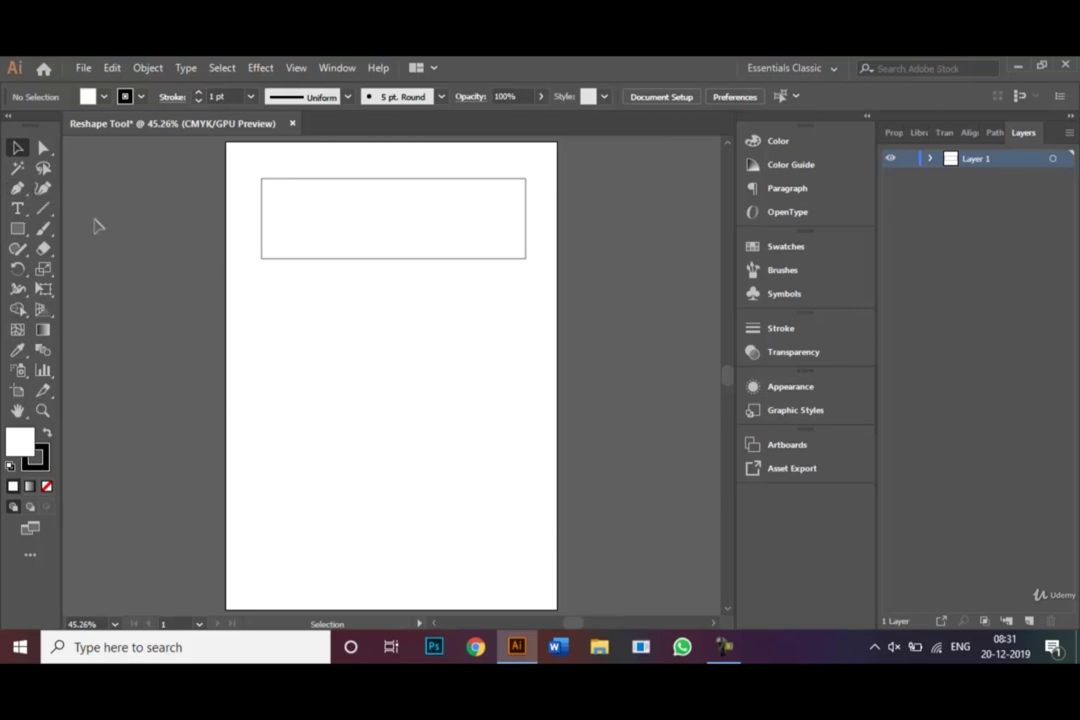
Draw an open, unfilled zigzag path with seven anchor points below the rectangle using the Pen tool, and deselect it.
click(18, 190)
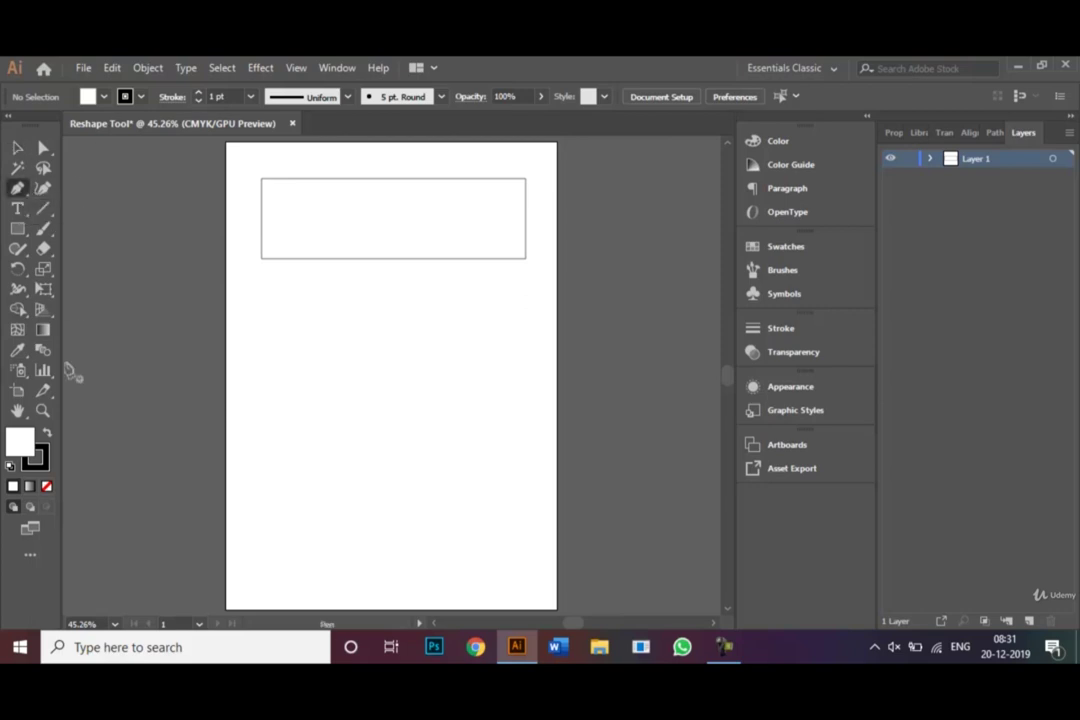
click(47, 487)
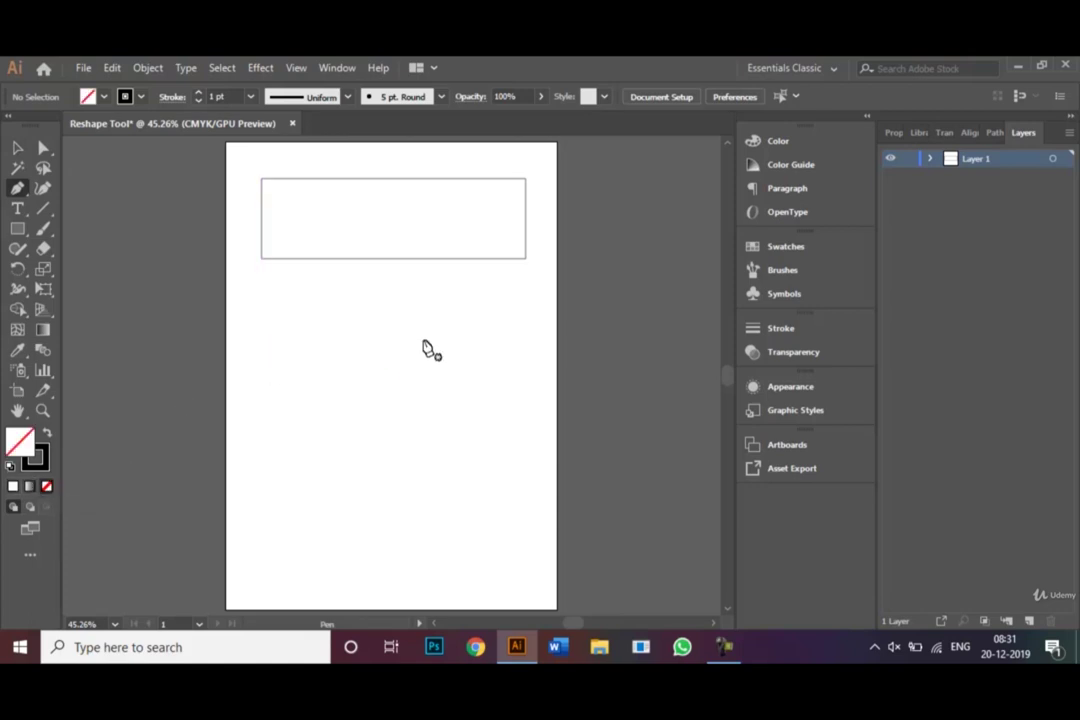
click(266, 309)
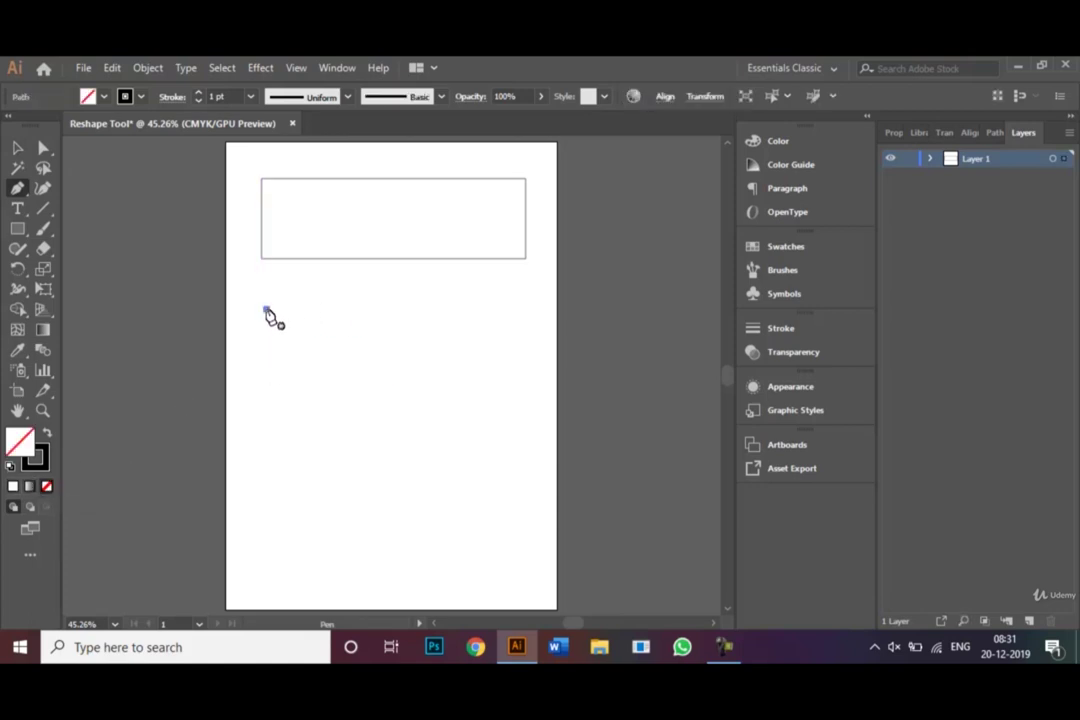
click(447, 287)
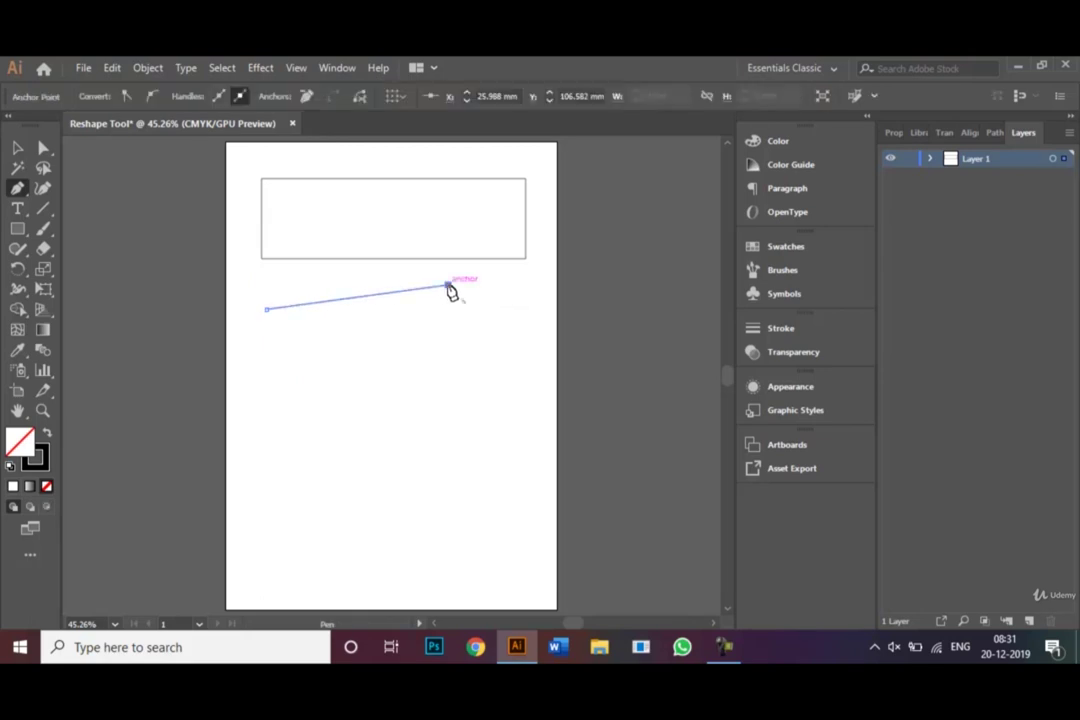
click(345, 412)
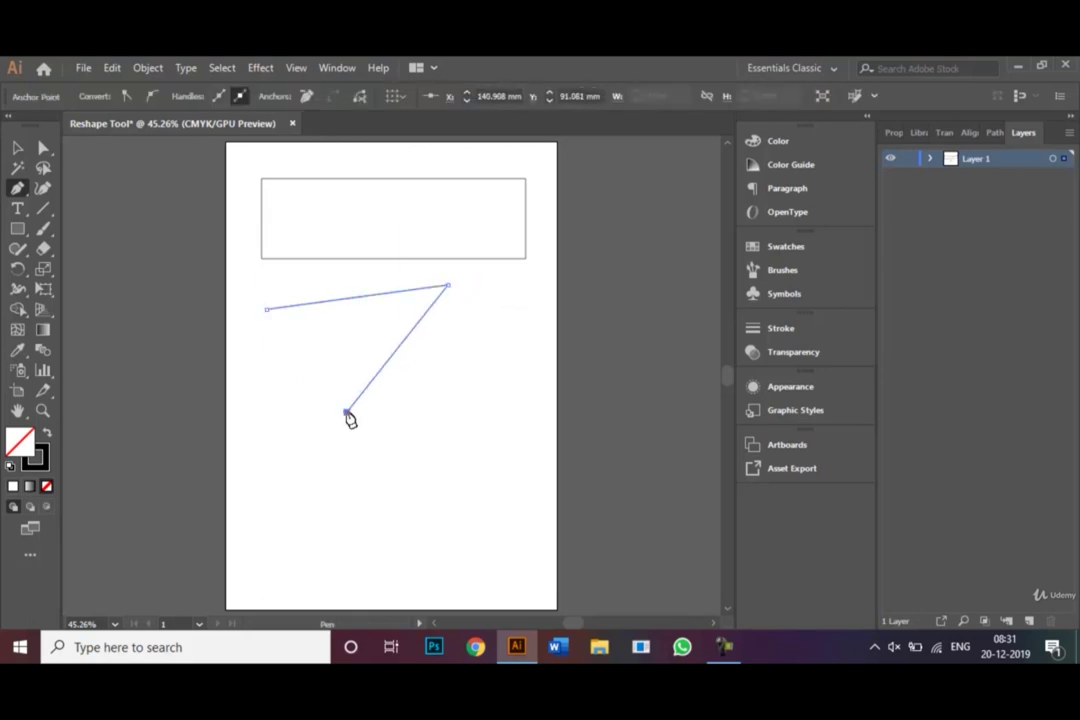
click(518, 401)
click(296, 495)
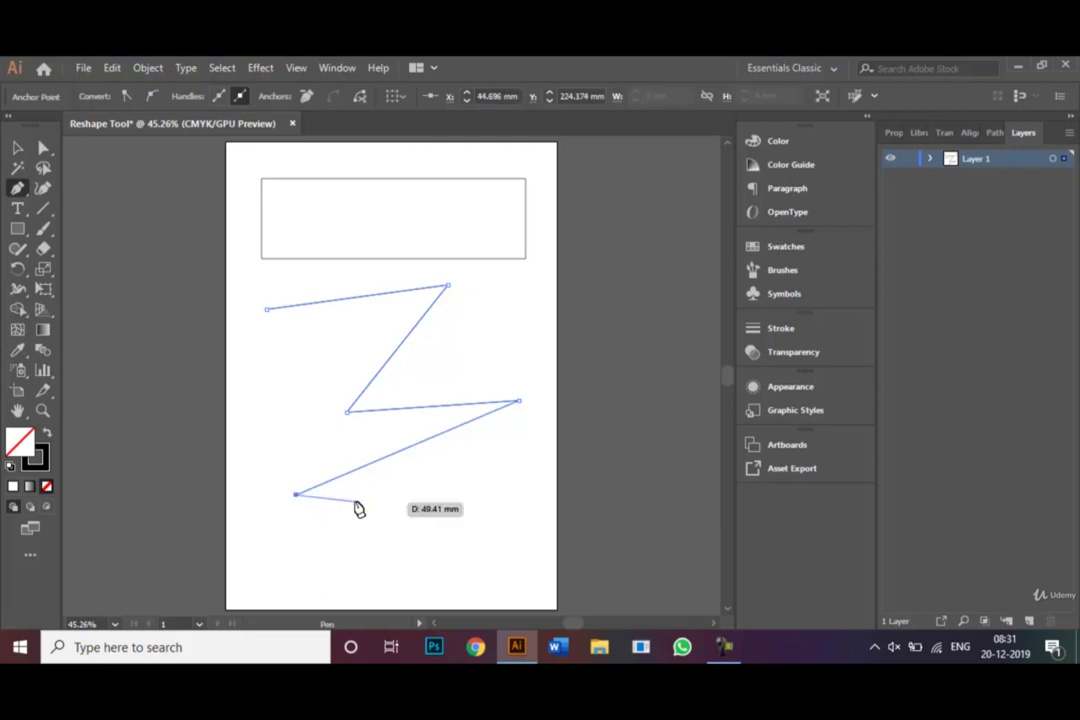
click(488, 520)
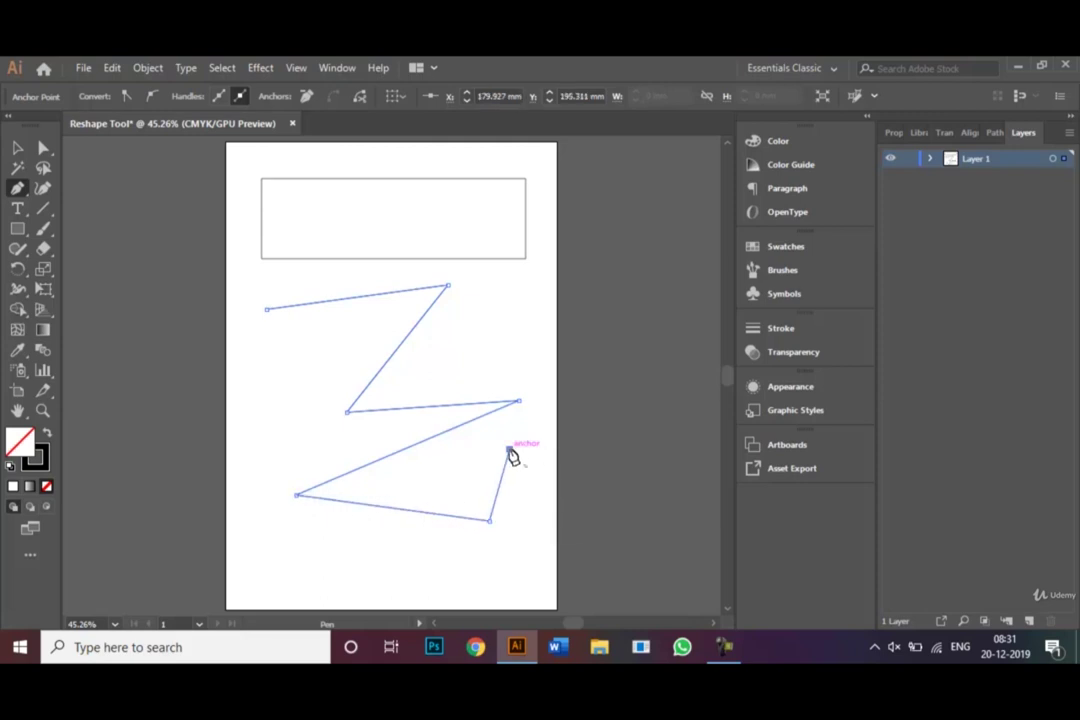
click(509, 451)
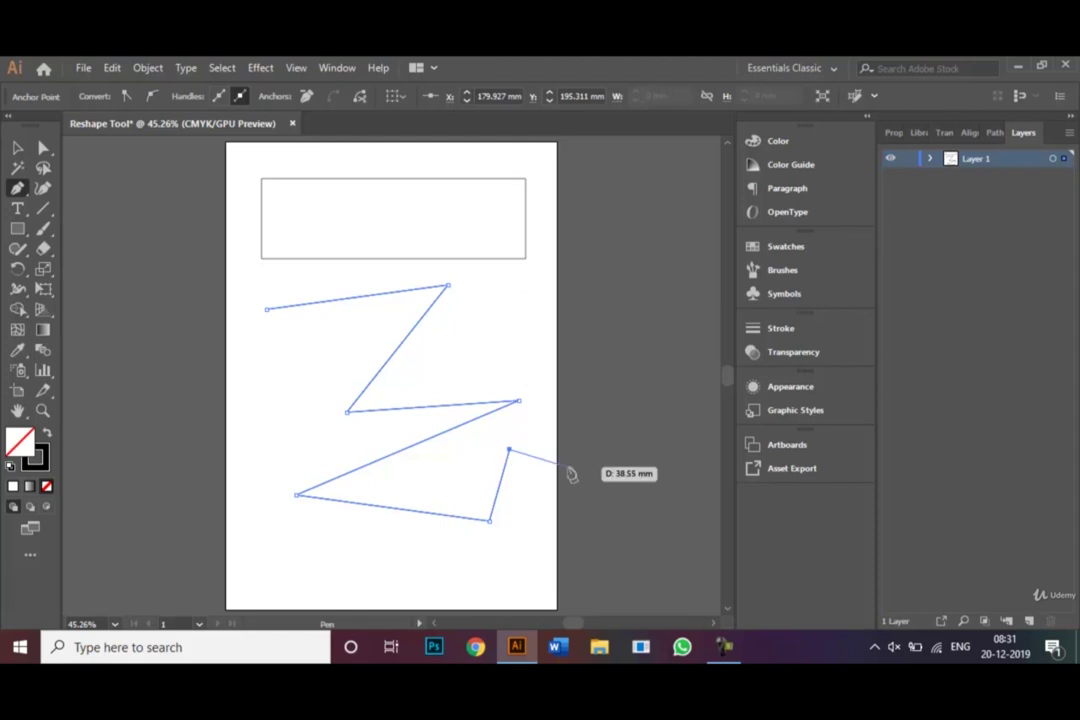
key(Escape)
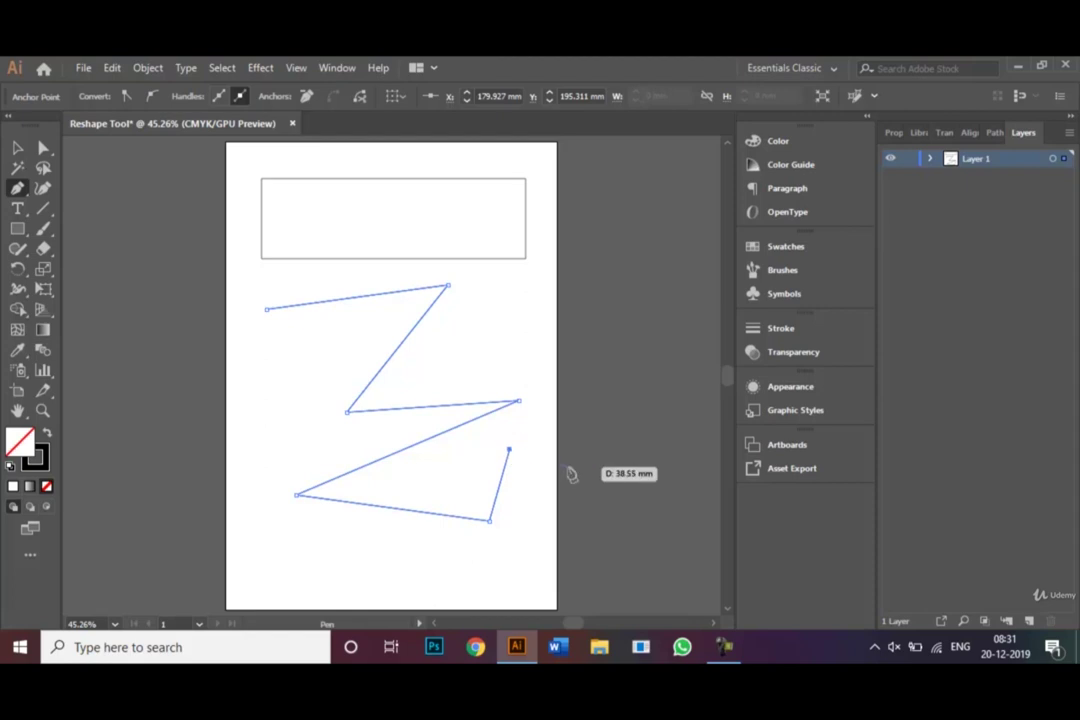
click(18, 148)
click(248, 265)
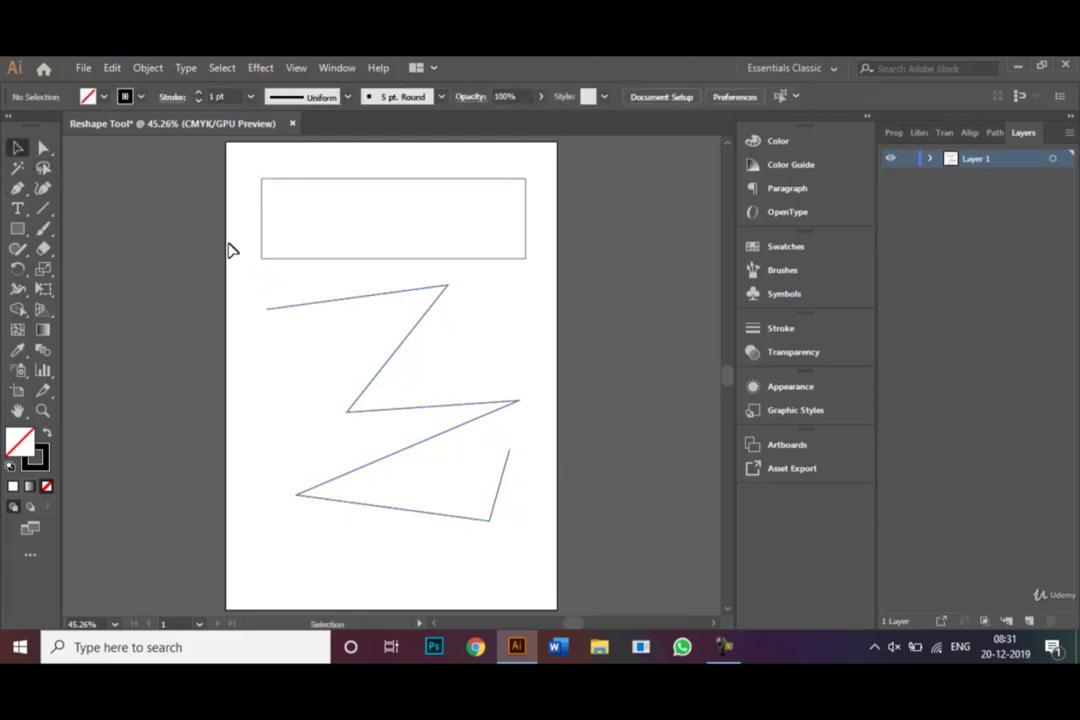
Add seven anchor points to the rectangle with the Reshape tool: three on its top edge, two on its bottom edge, one on each side.
click(322, 181)
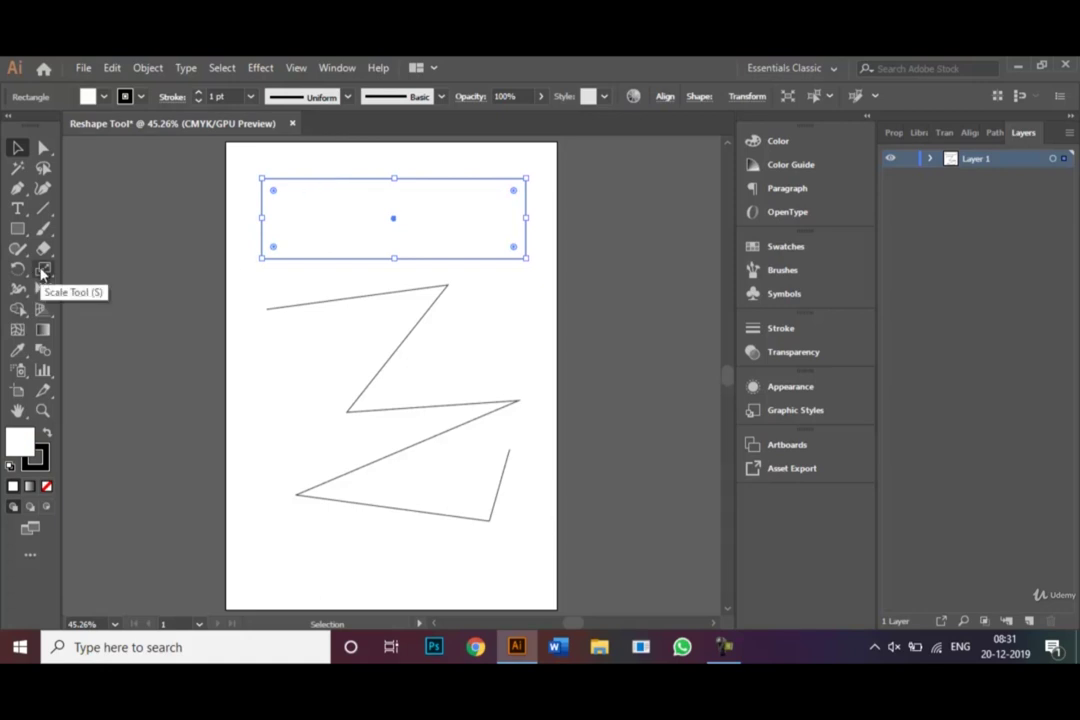
click(45, 272)
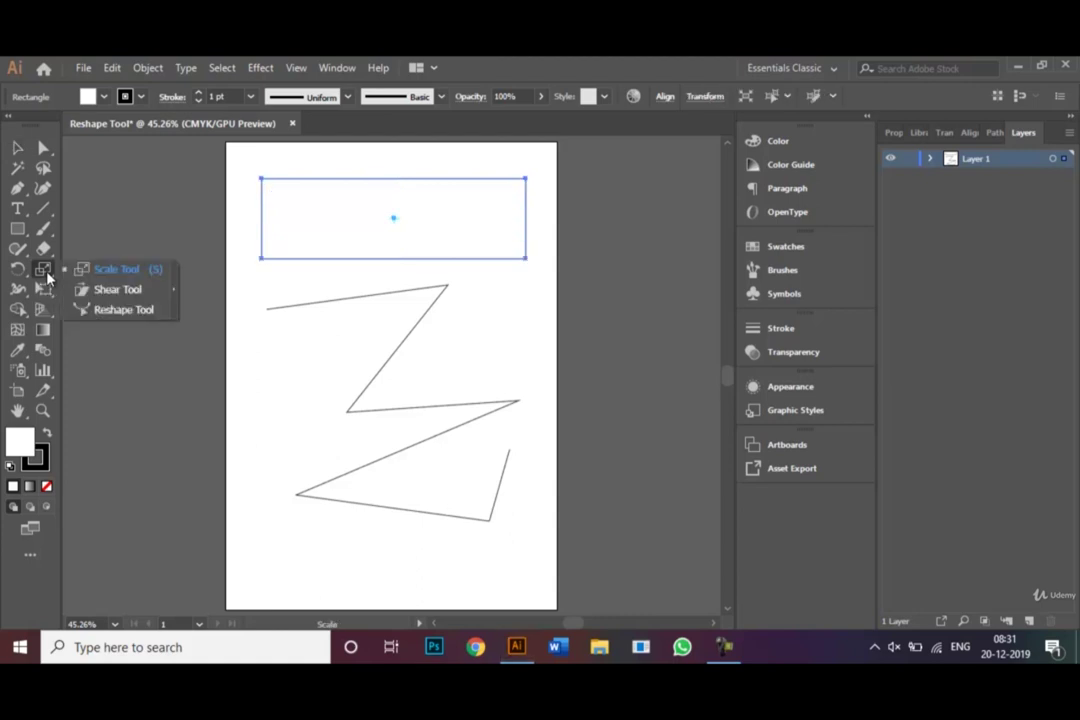
click(116, 313)
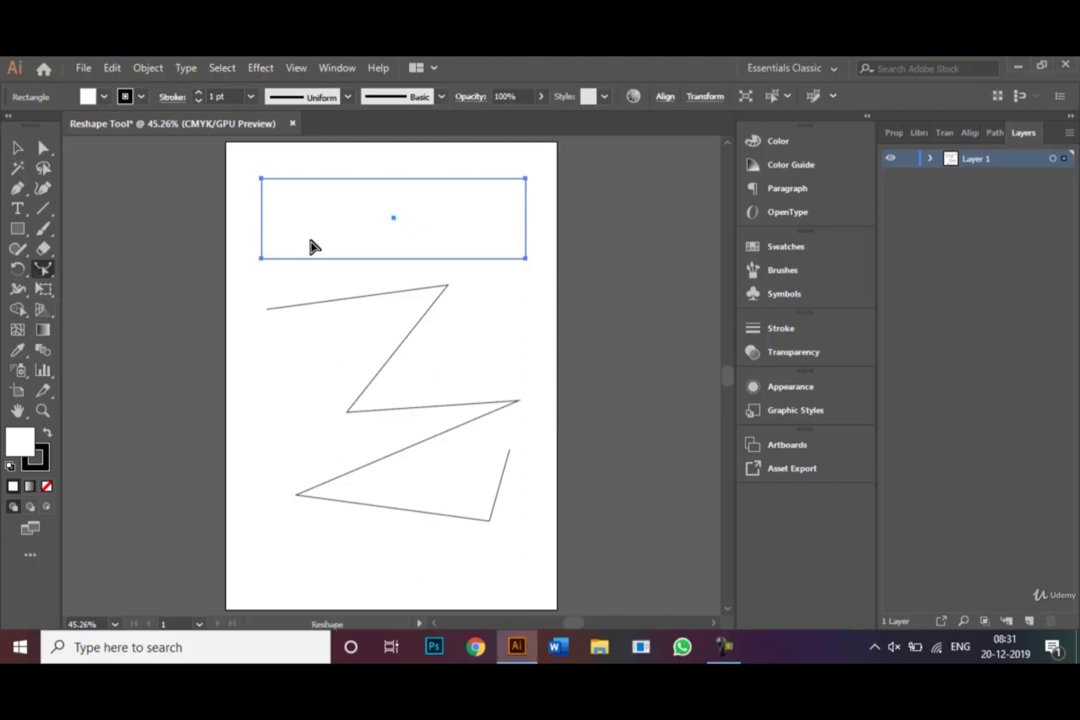
click(386, 184)
click(452, 259)
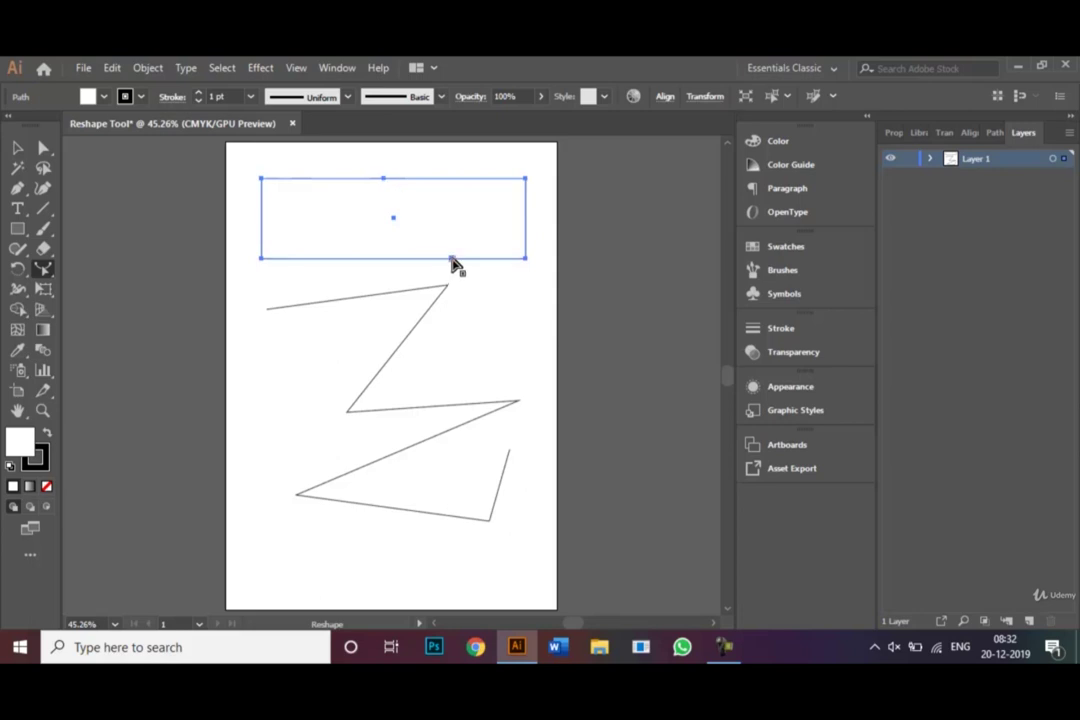
click(262, 210)
click(525, 201)
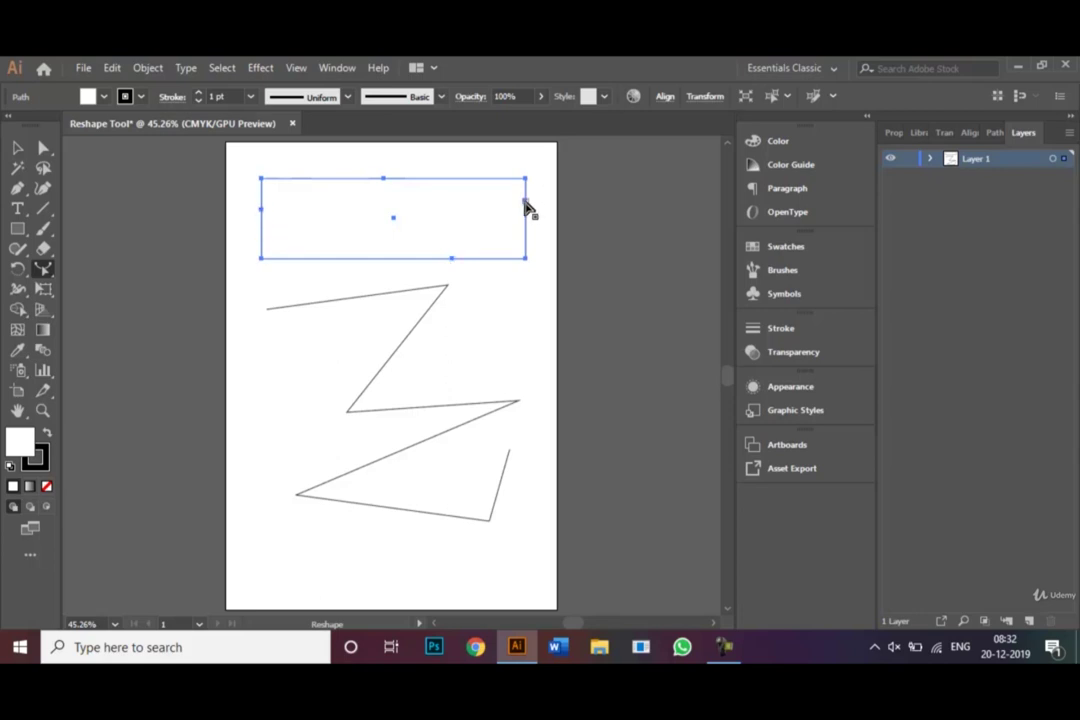
click(313, 258)
click(301, 179)
click(476, 179)
Bend the rectangle's top edge at its leftmost added anchor, pulling the right handle down and the left handle up with the Direct Selection tool.
click(45, 149)
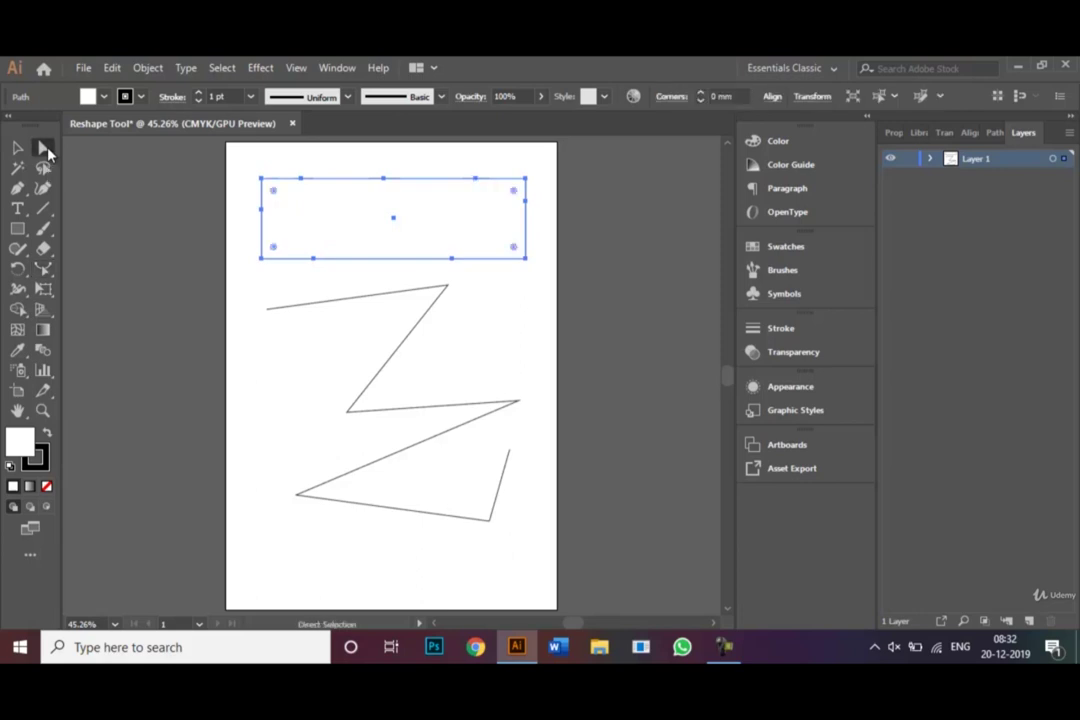
click(301, 180)
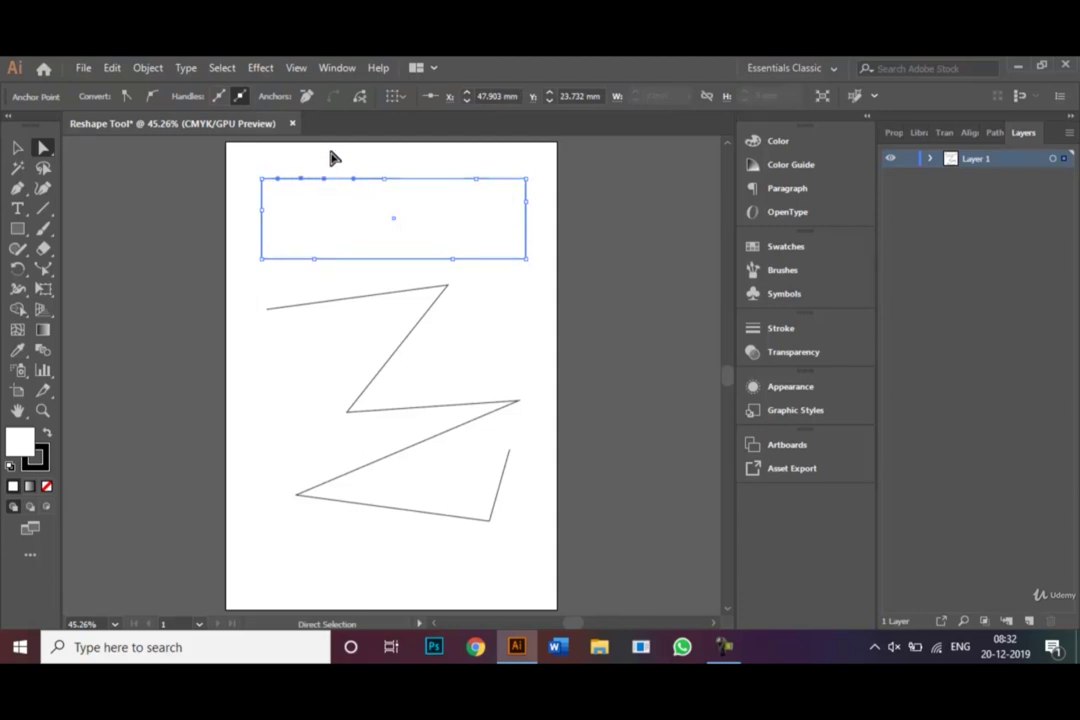
key(ctrl+1)
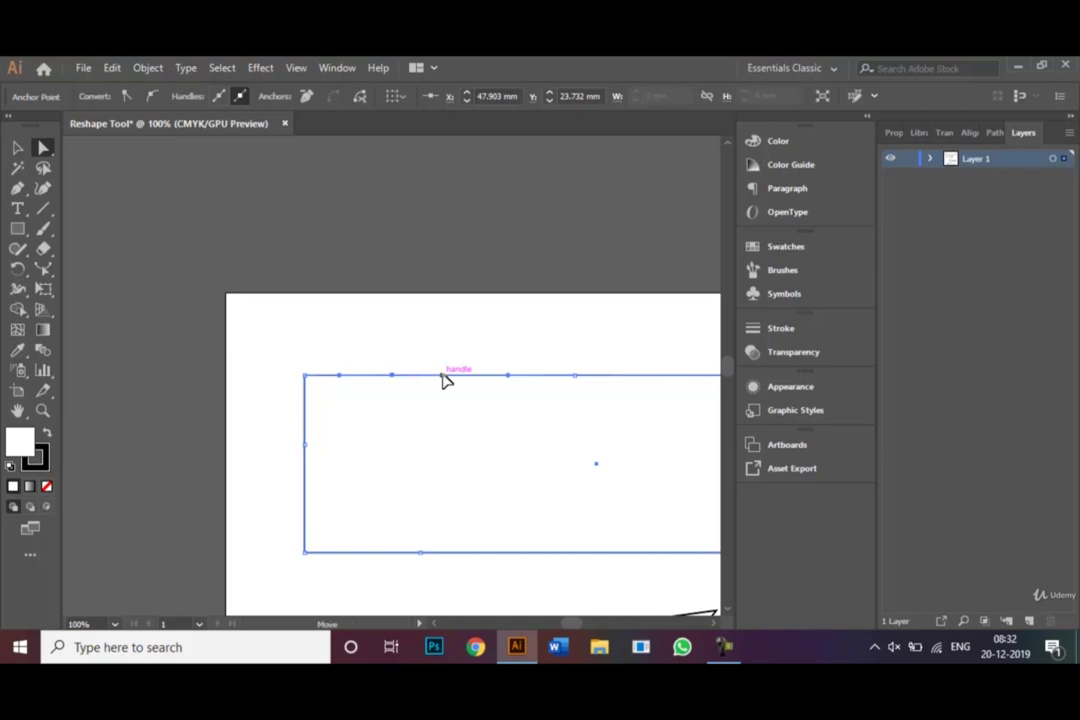
drag(444, 378, 455, 498)
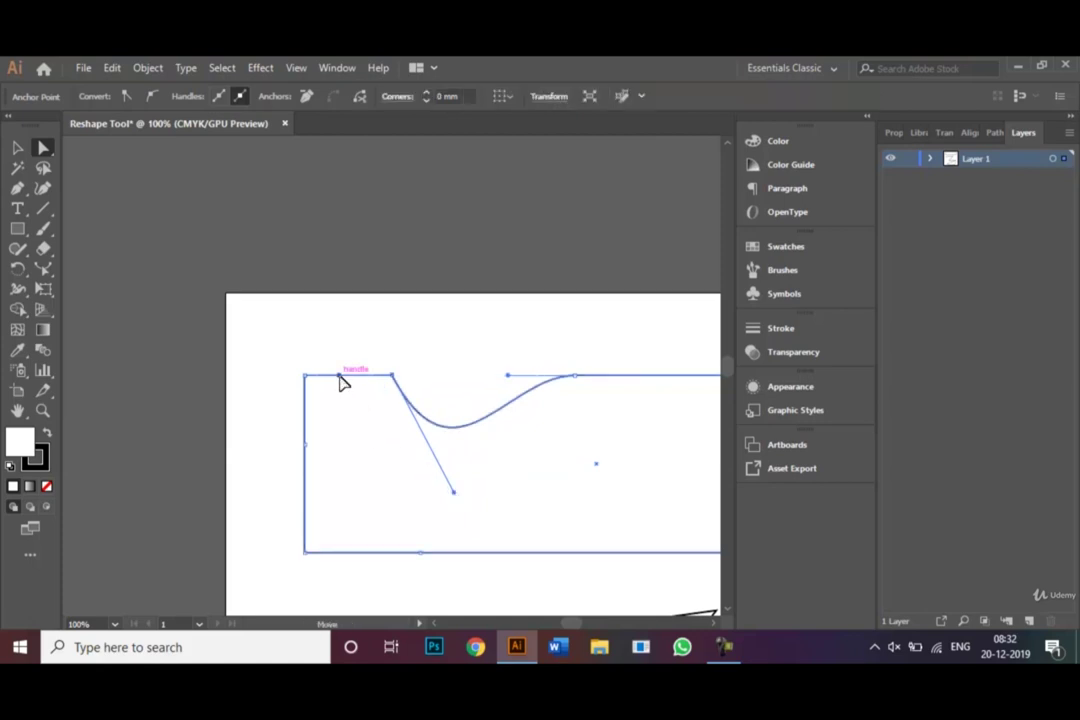
drag(340, 381, 352, 336)
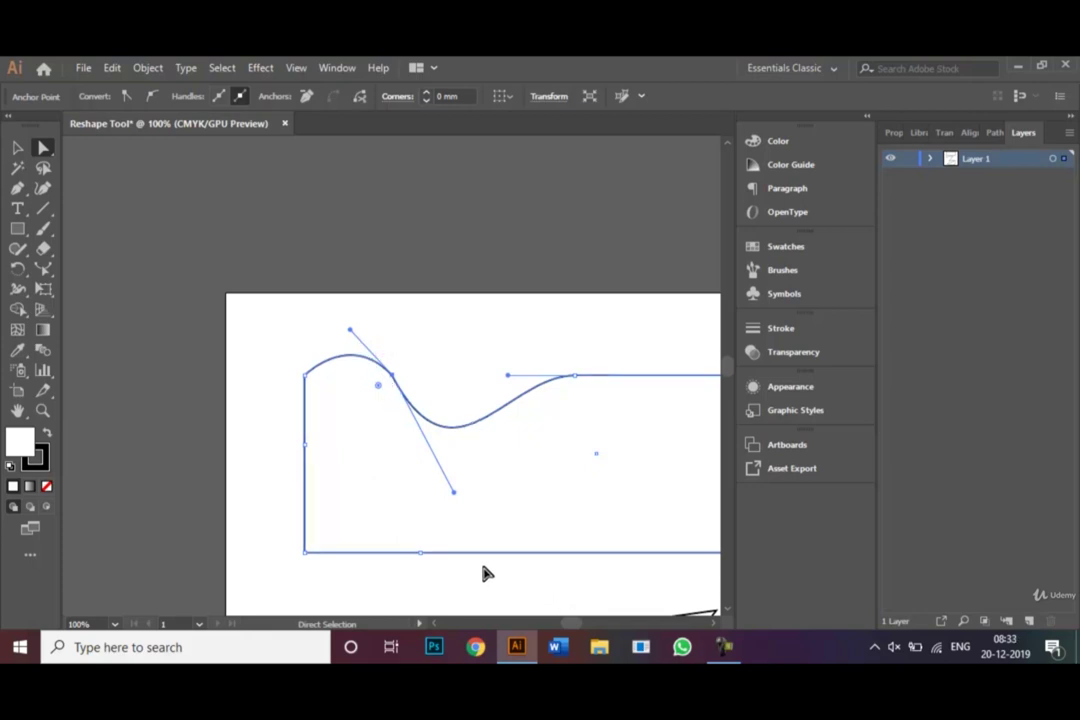
Bend the rectangle's bottom edge by pulling both handles of its left added anchor upward into two arches.
click(421, 554)
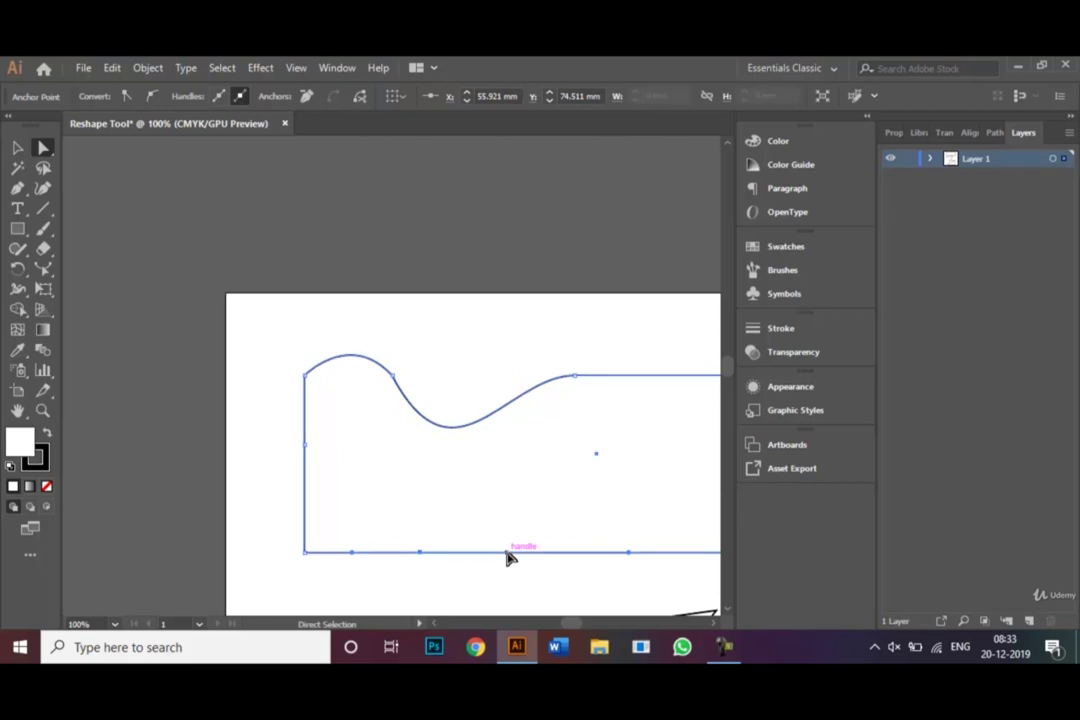
drag(507, 556, 556, 447)
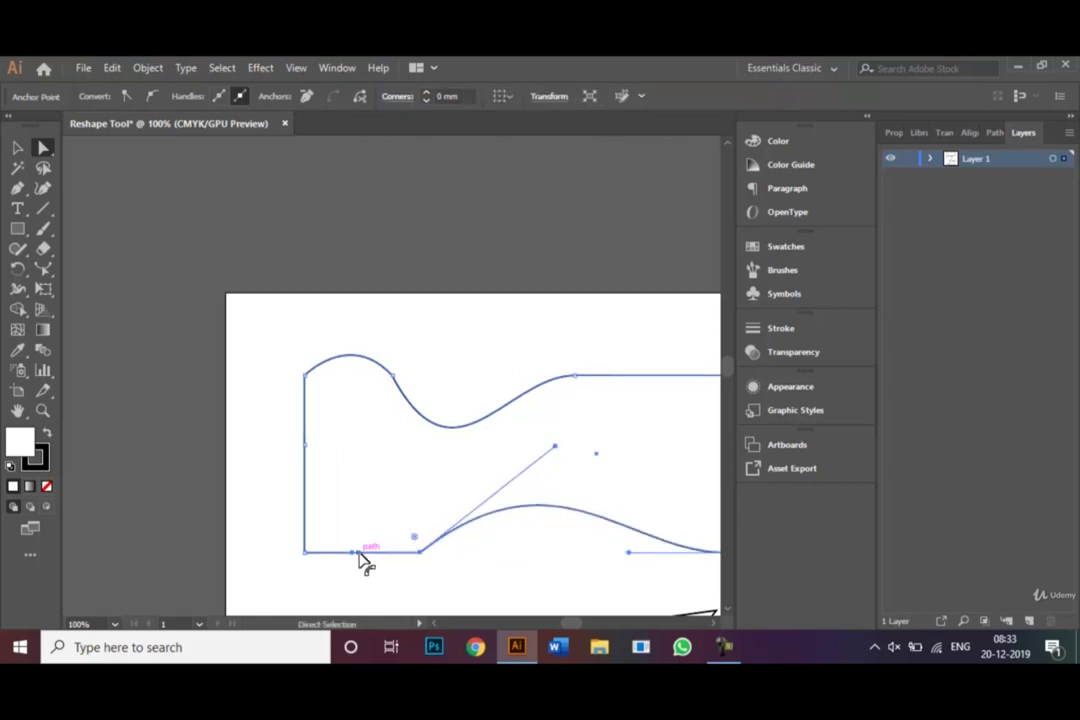
drag(352, 558, 352, 501)
scroll(361, 553, up, 2)
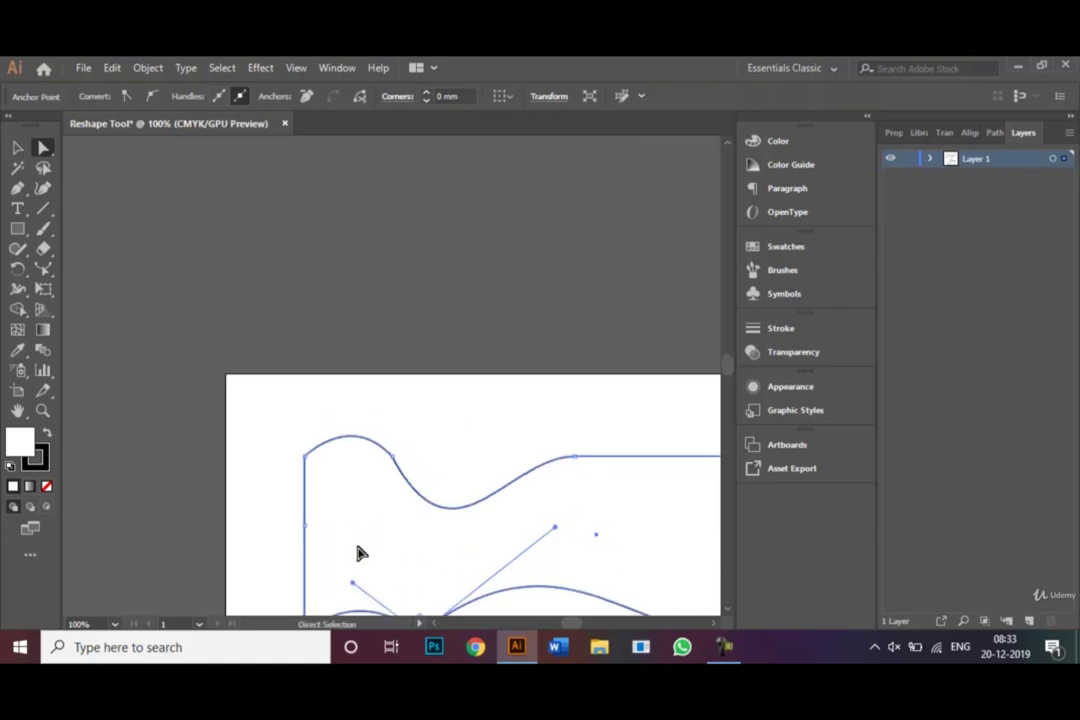
key(ctrl+0)
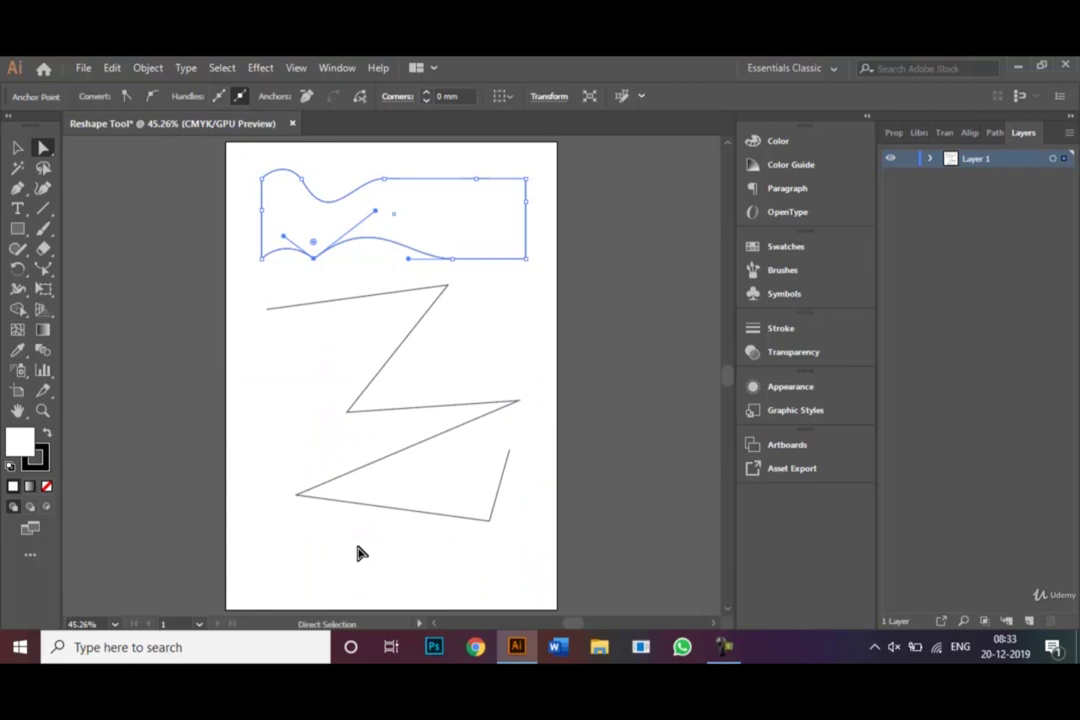
key(ctrl+plus)
key(ctrl+plus)
key(ctrl+plus)
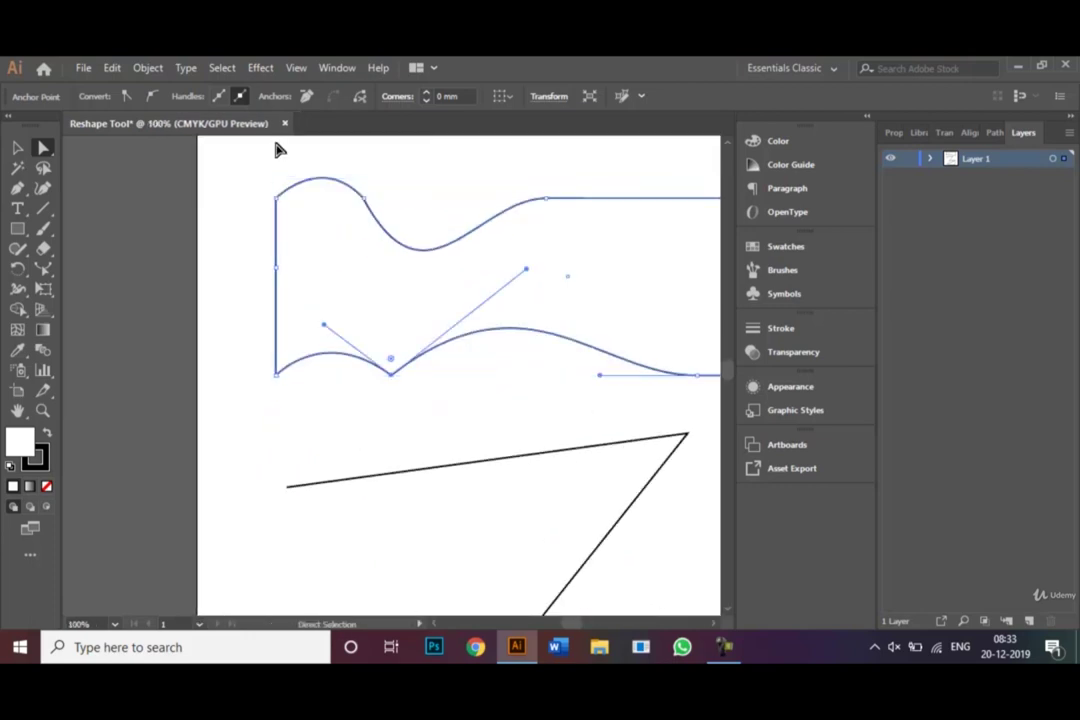
Bend the rectangle's left edge at its added anchor, pulling the lower handle outward and the upper handle inward.
click(277, 277)
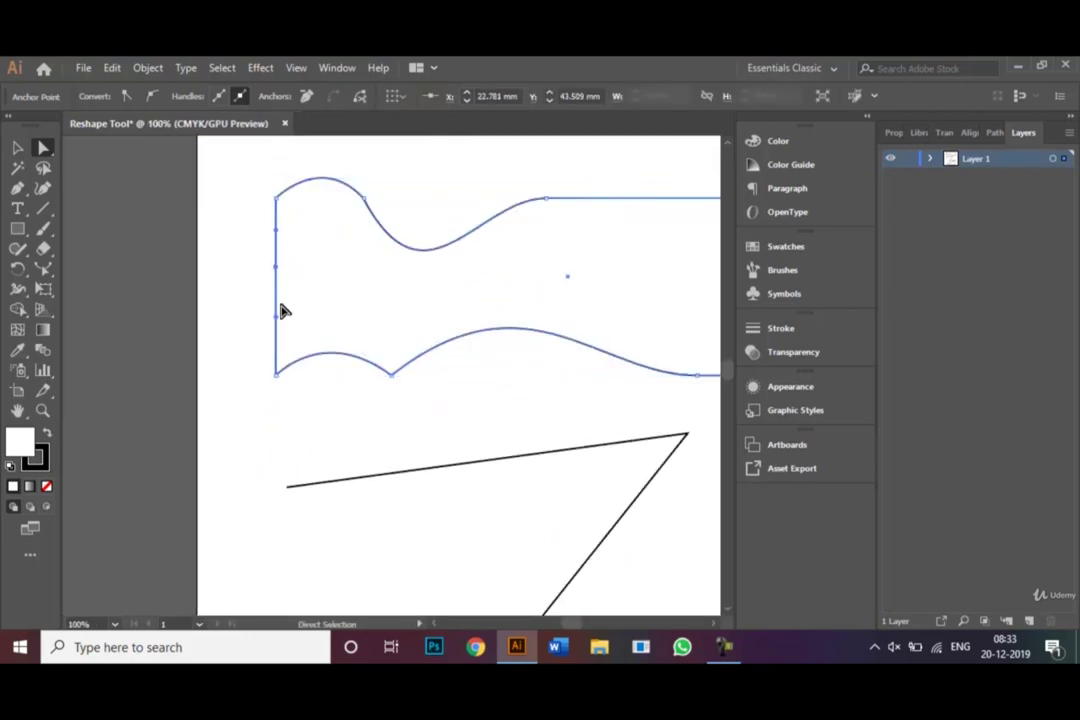
drag(277, 320, 219, 311)
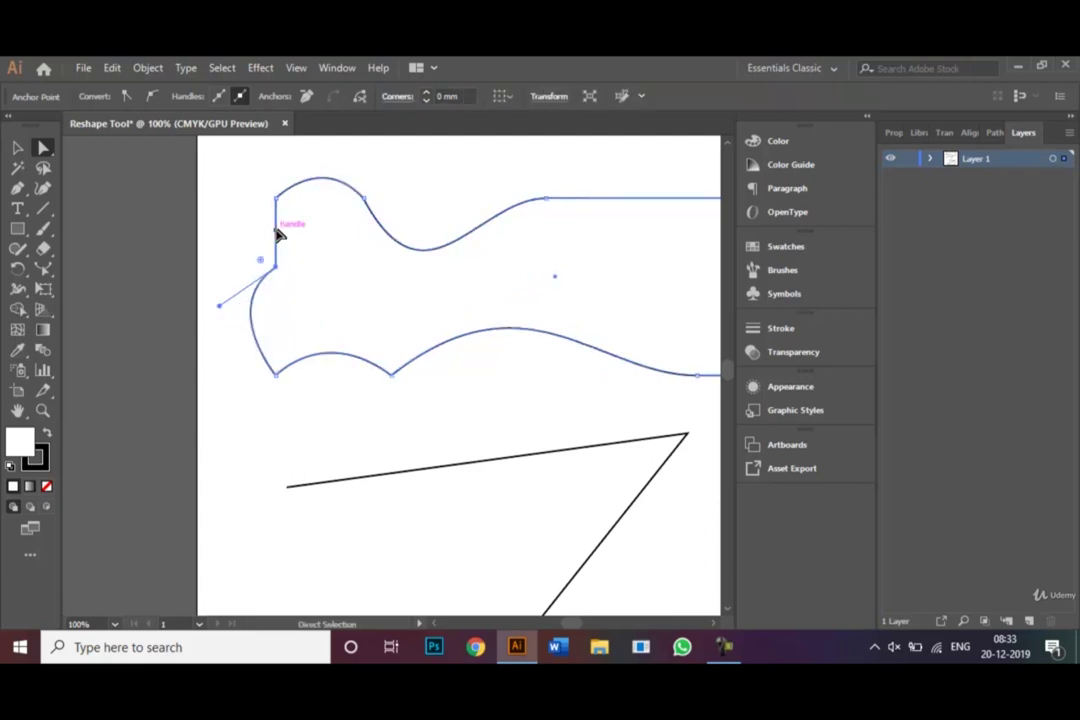
drag(277, 234, 334, 242)
Bend the rest of the rectangle's top edge, pulling the rightmost added anchor's right handle up and the middle anchor's right handle down.
drag(716, 623, 716, 623)
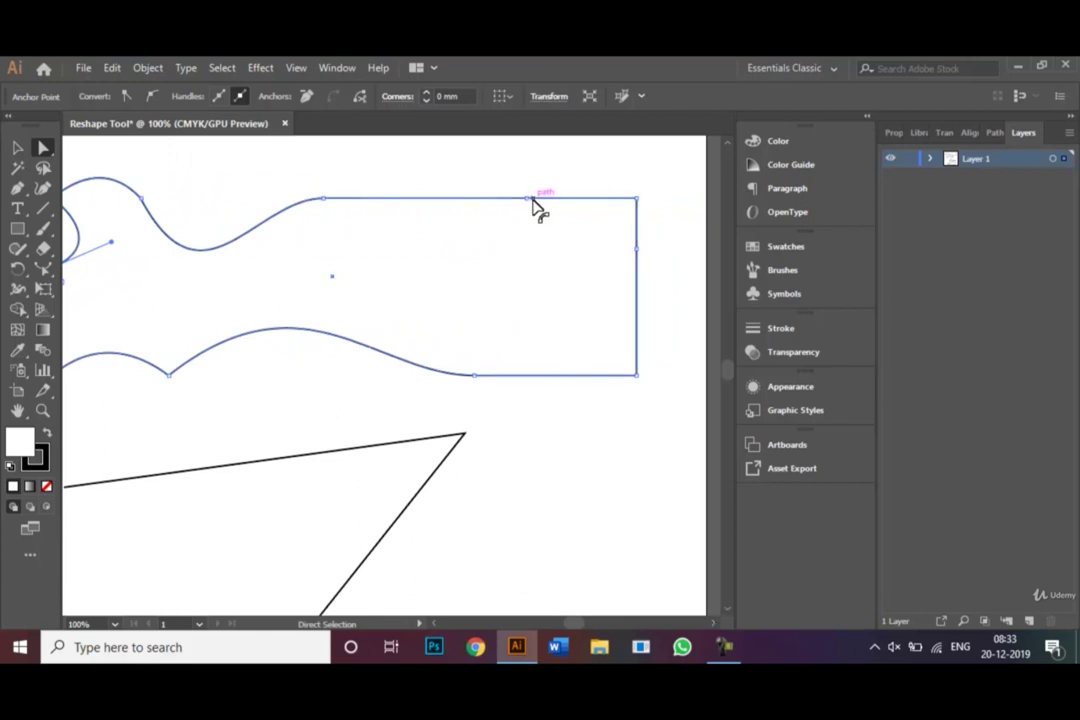
drag(531, 205, 526, 201)
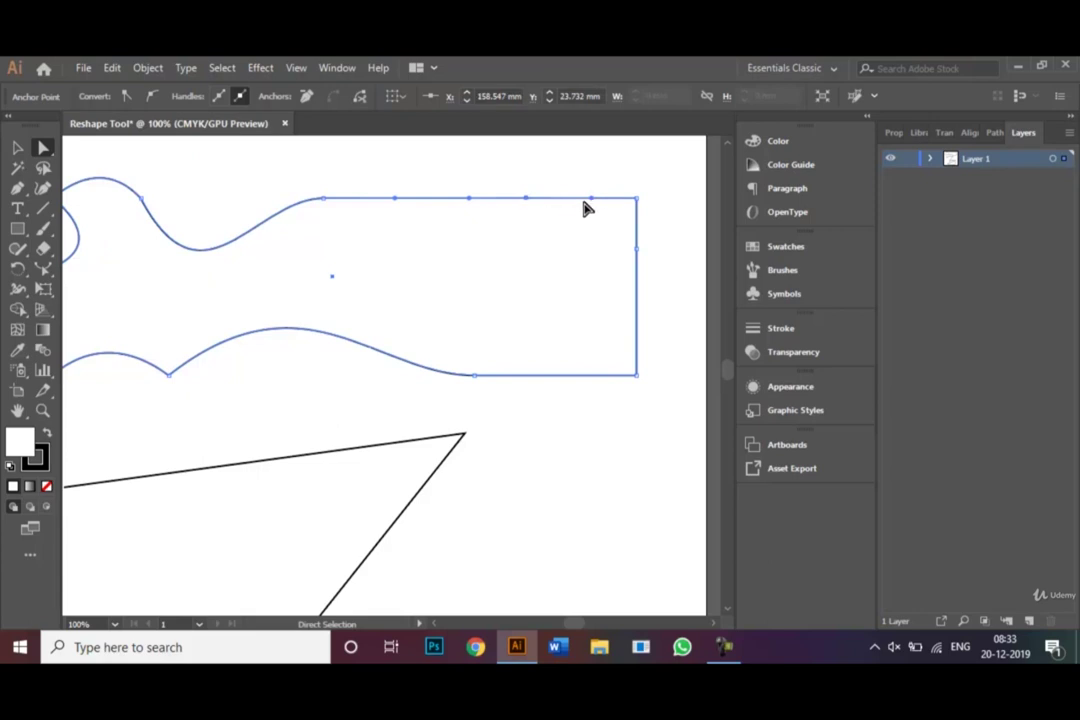
drag(591, 201, 567, 153)
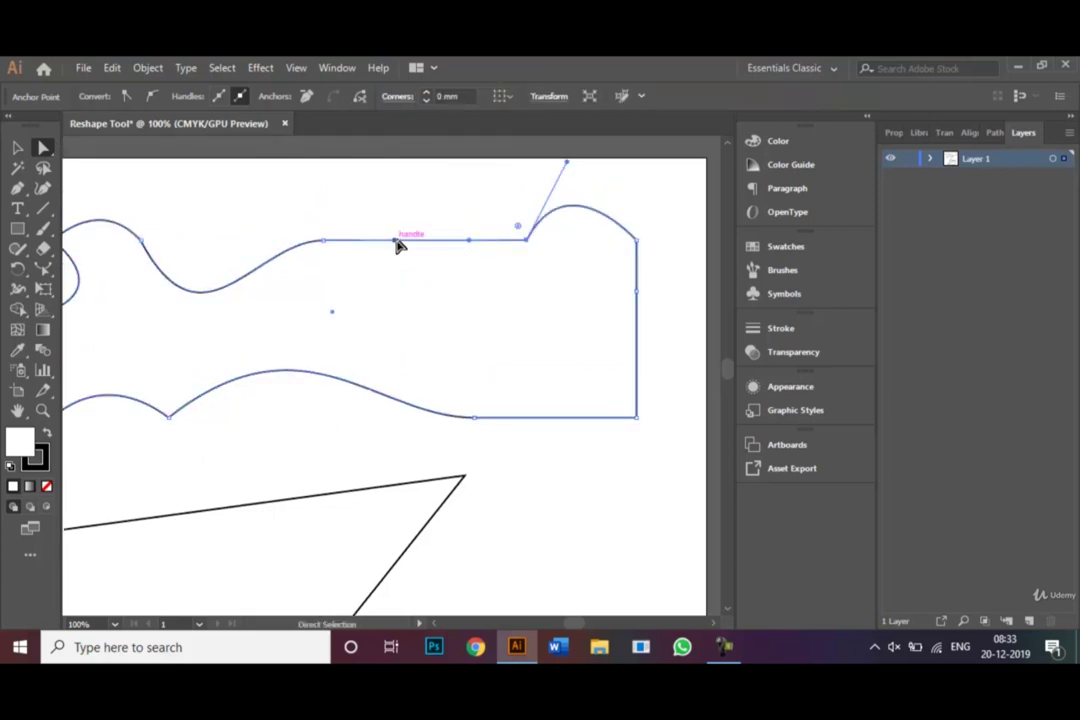
drag(401, 243, 515, 345)
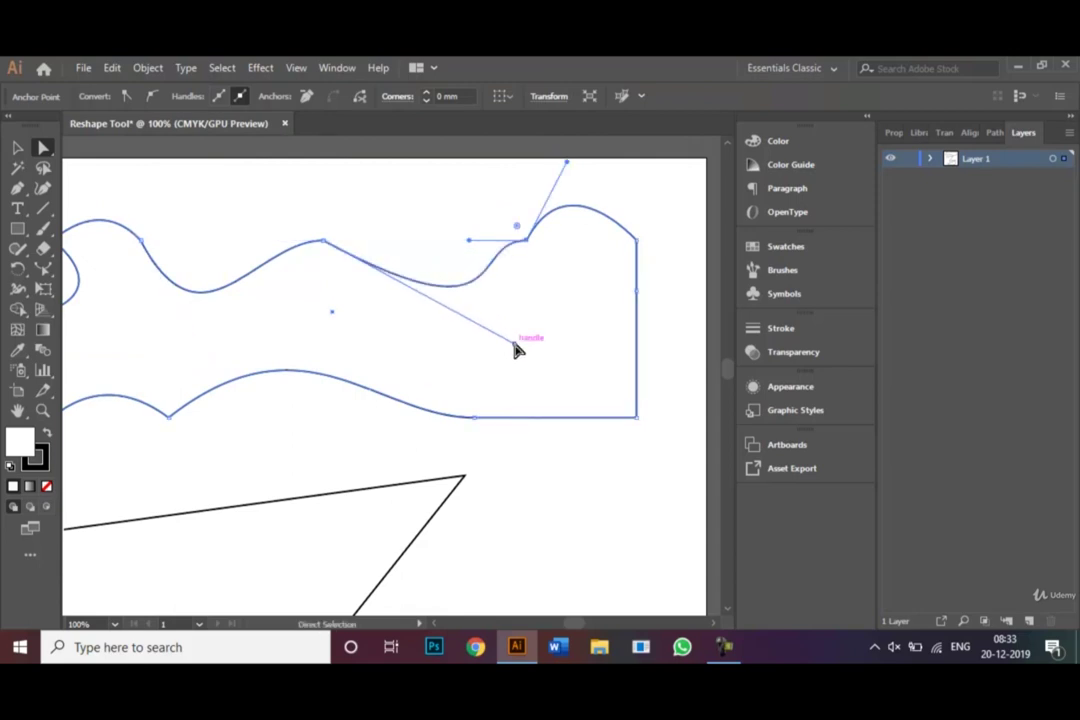
Bend the rectangle's right edge at its added anchor, pulling the lower handle outward and the upper handle inward, and deselect the shape.
click(637, 292)
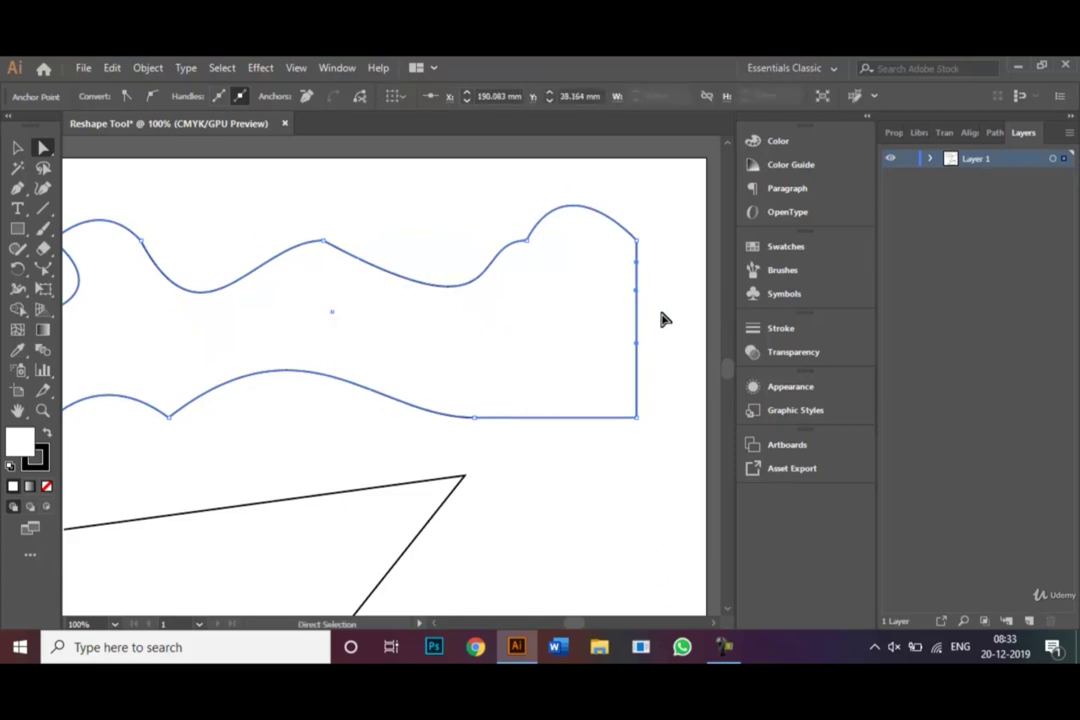
drag(637, 345, 701, 299)
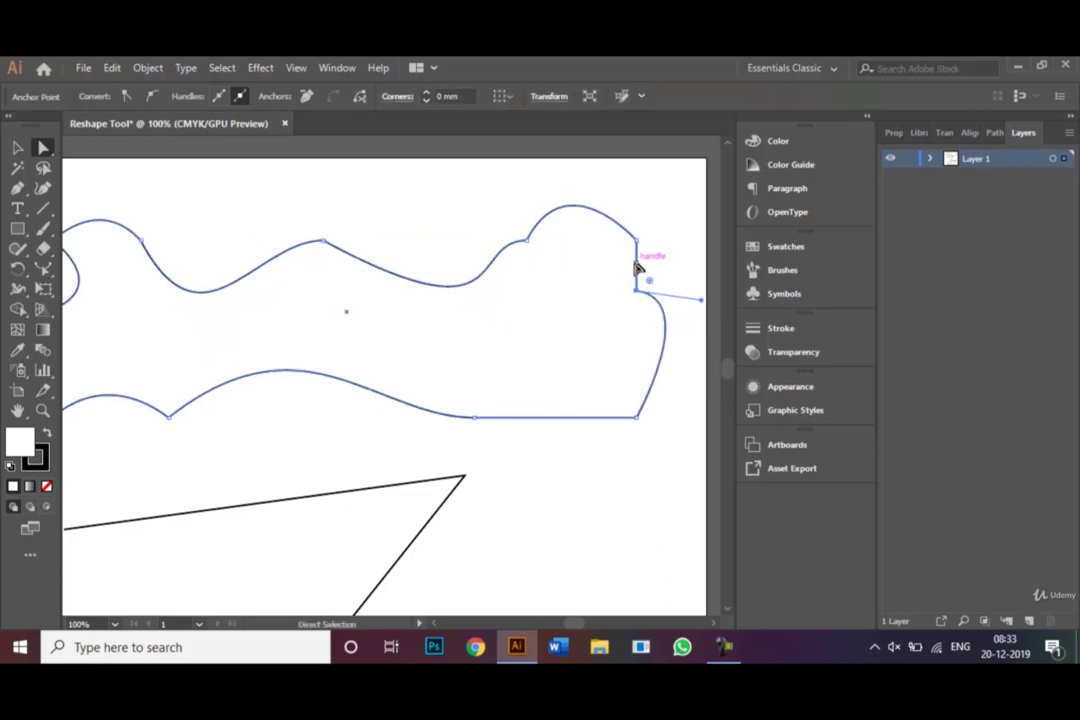
drag(639, 263, 556, 273)
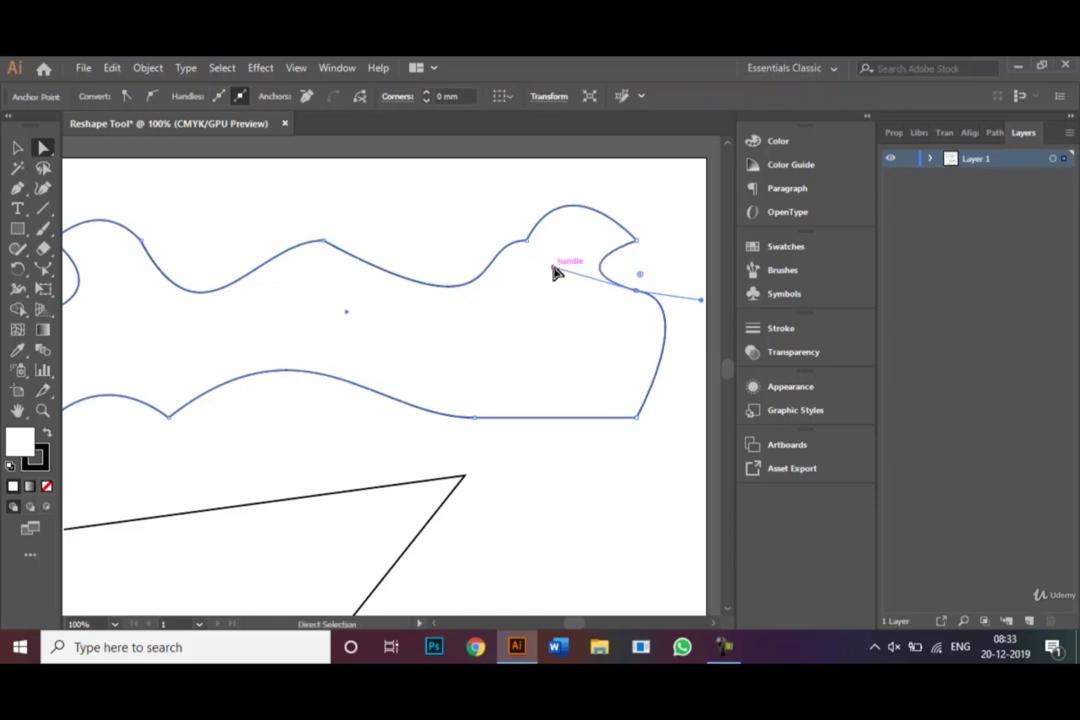
click(18, 148)
click(180, 198)
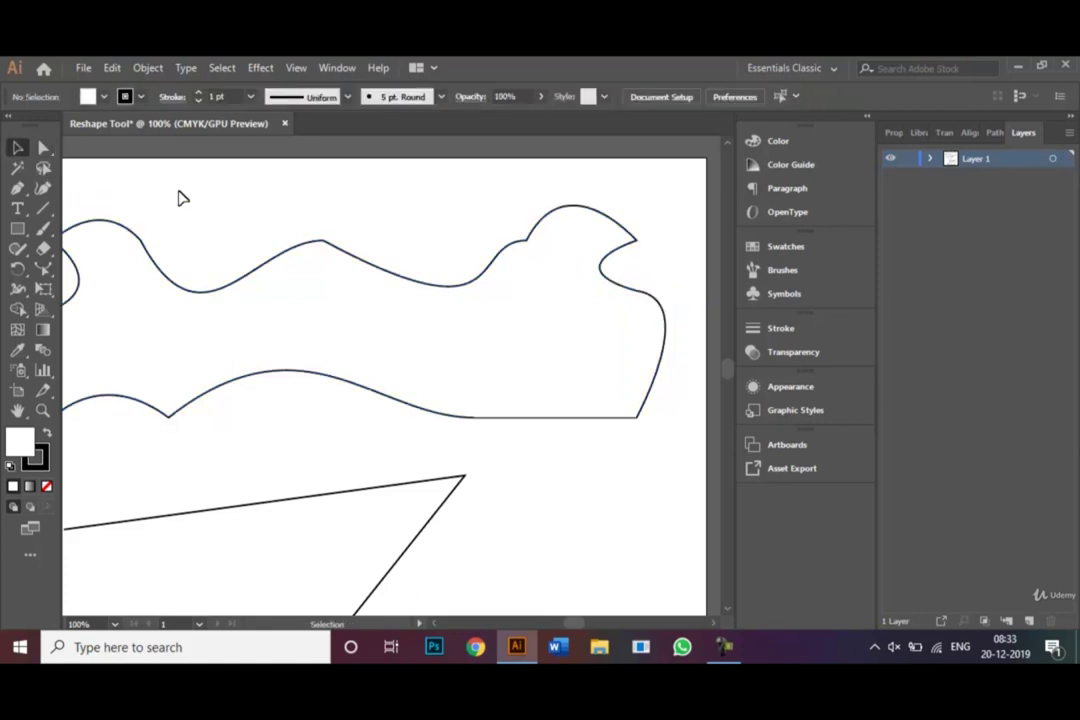
Select the whole reshaped rectangle and round all its corners together with the live corner widgets.
key(ctrl+0)
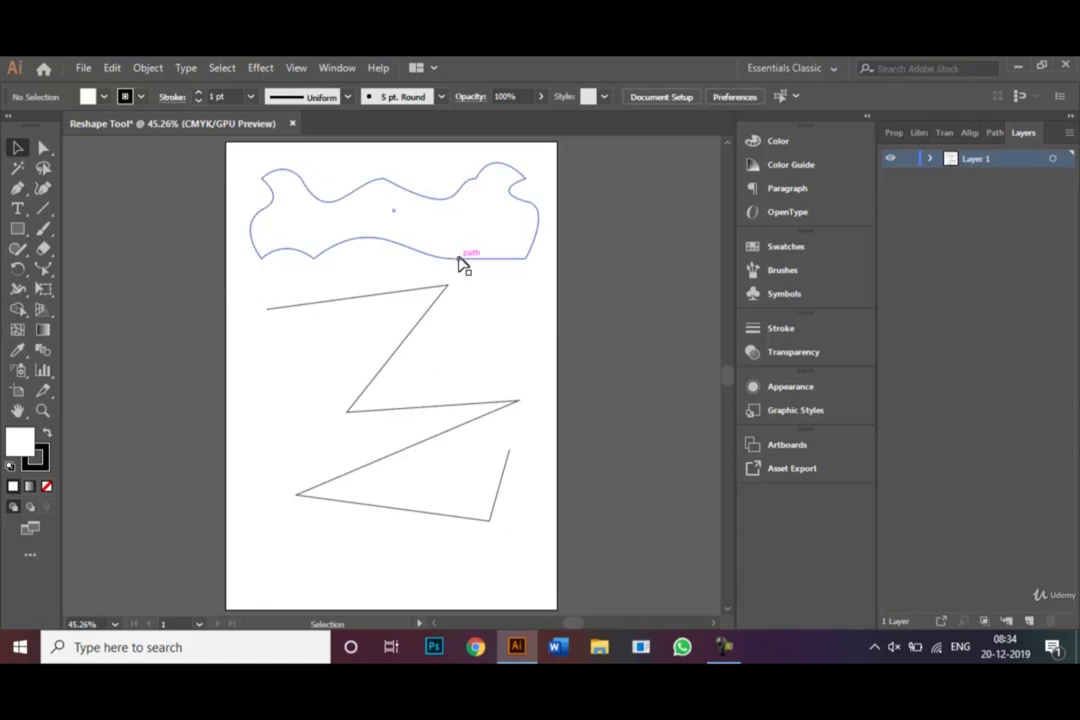
click(254, 232)
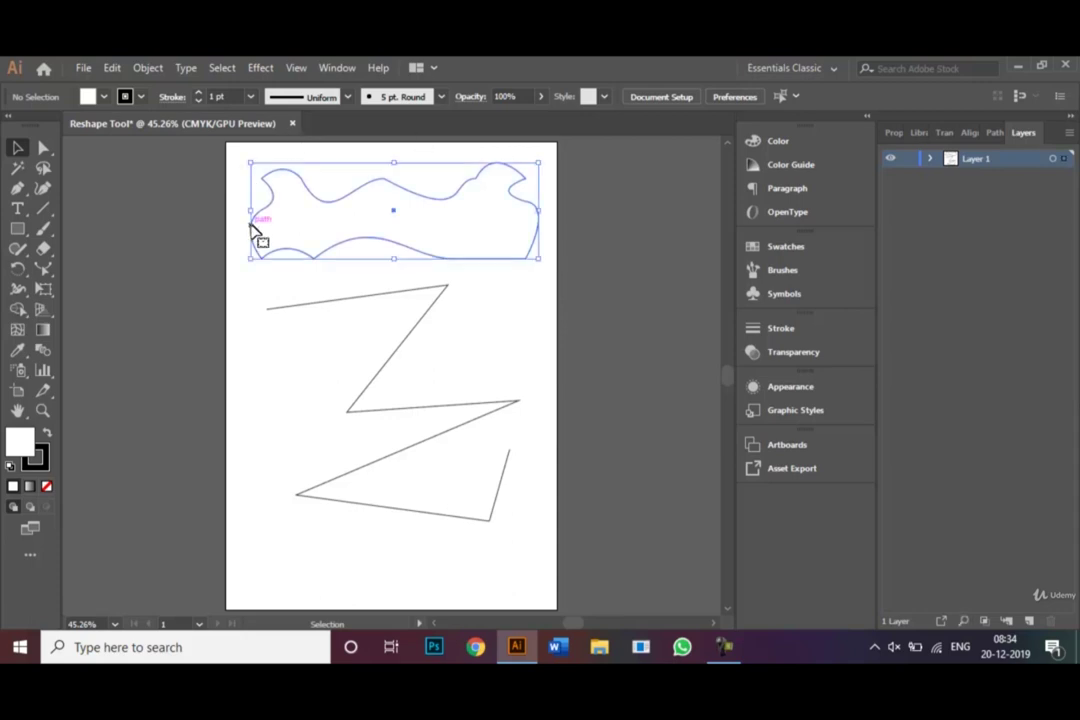
click(45, 148)
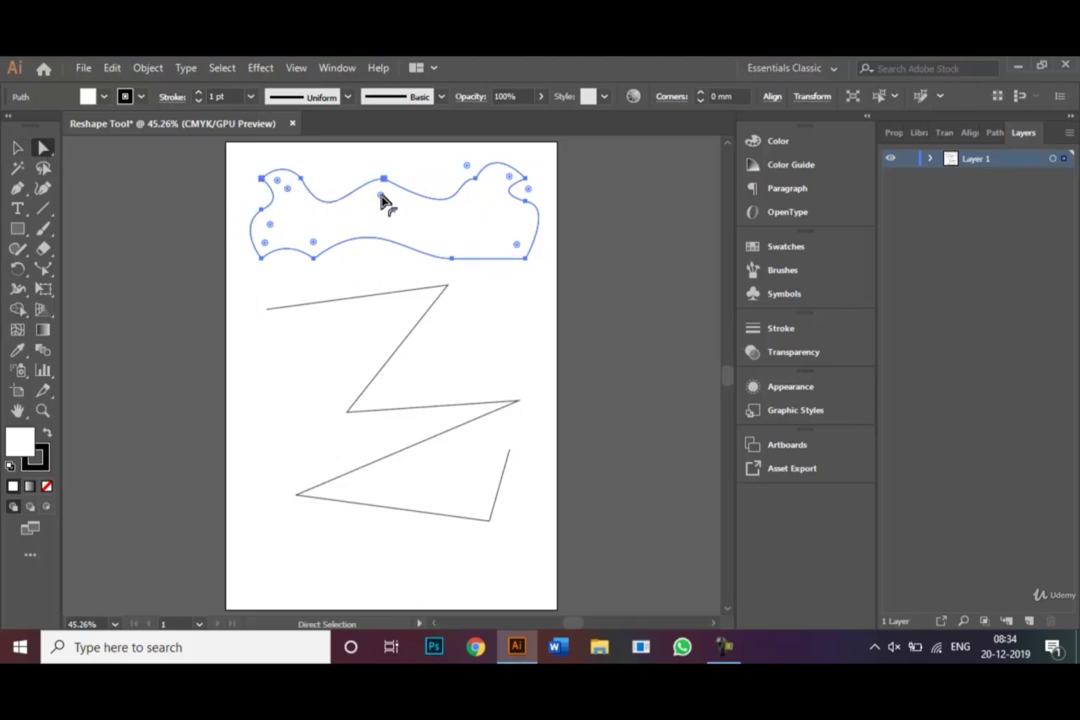
drag(383, 200, 381, 232)
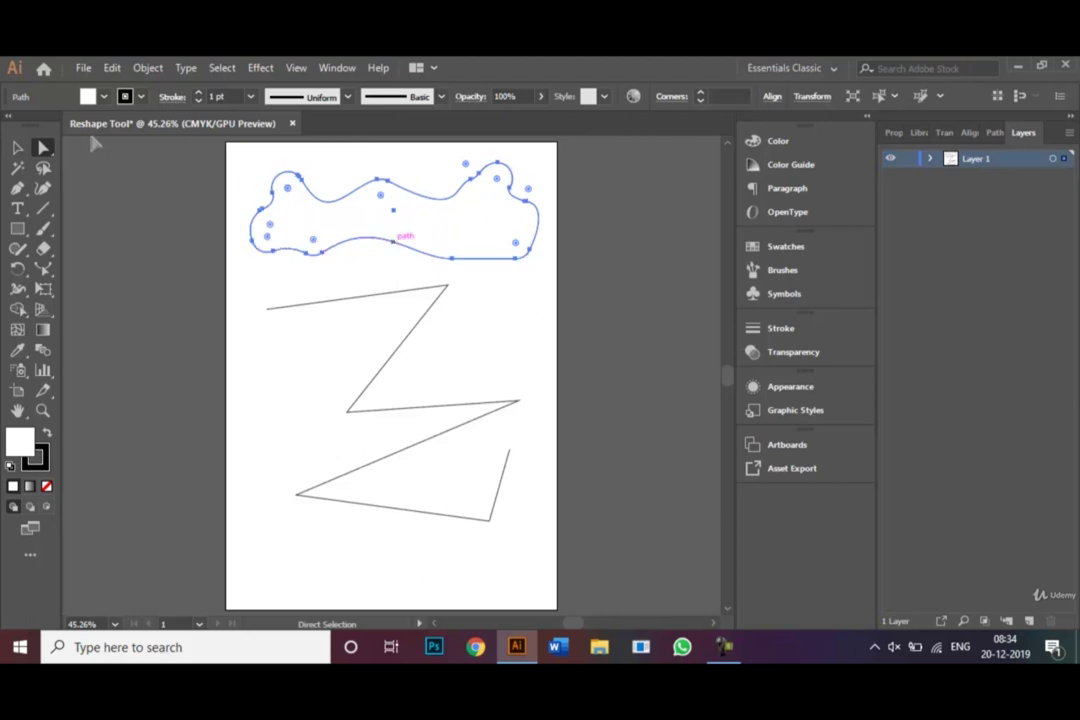
Fill the rounded shape with the green swatch and deselect it.
click(17, 147)
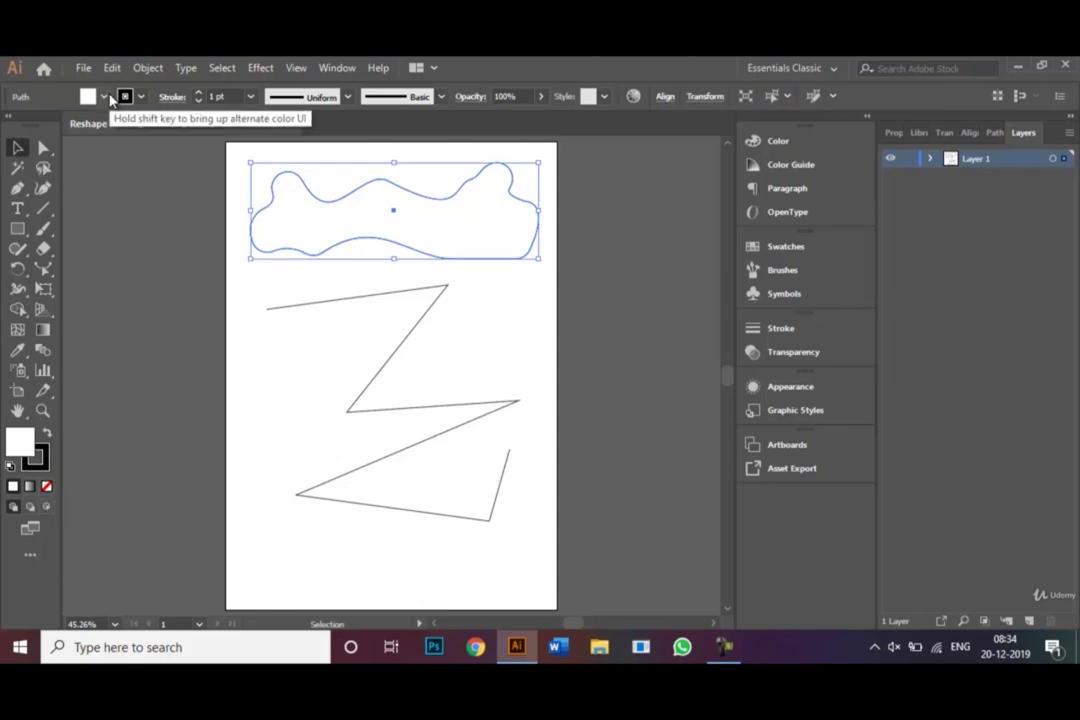
click(112, 99)
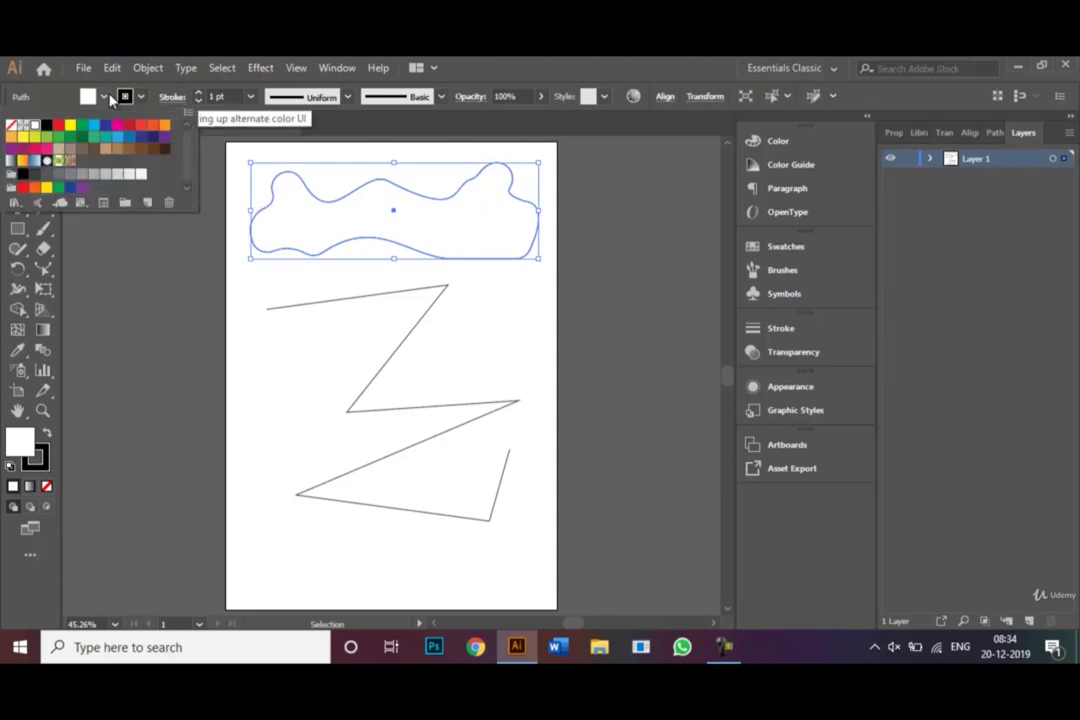
click(84, 126)
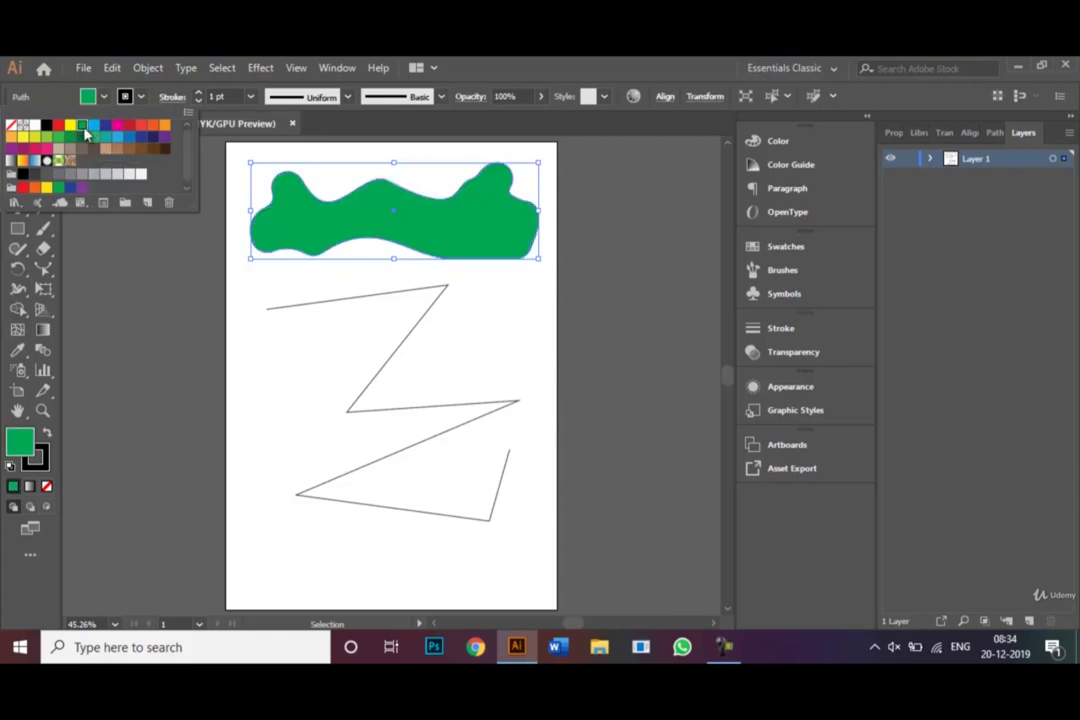
click(273, 366)
click(282, 378)
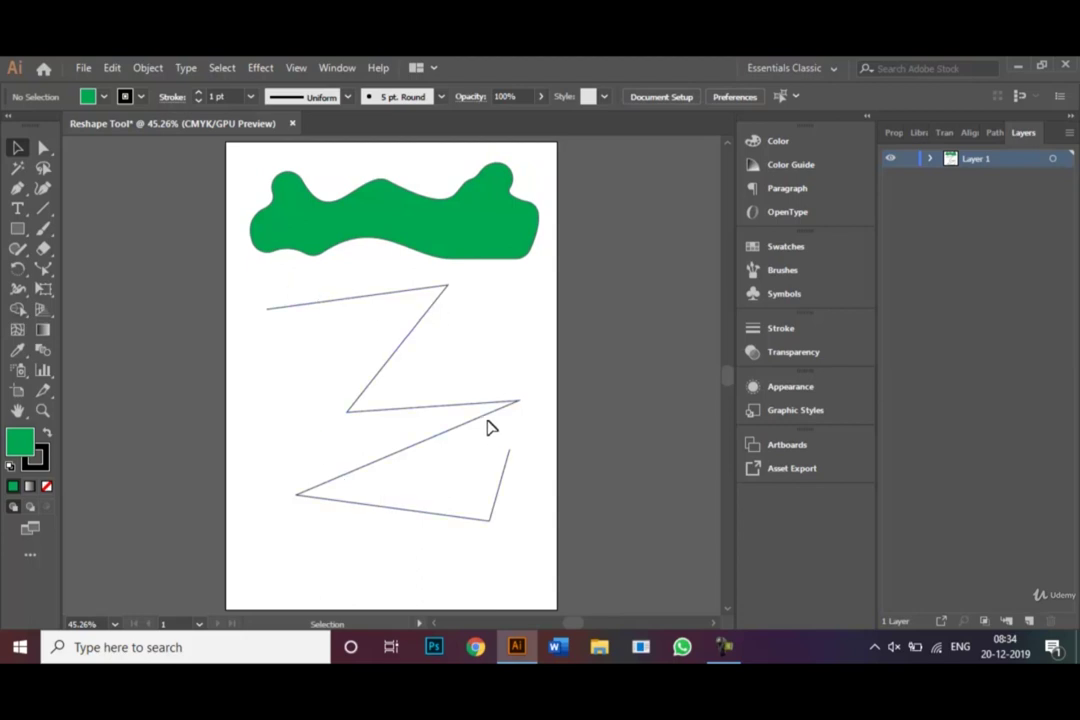
Add one anchor point near the middle of each of the zigzag path's six segments with the Reshape tool.
click(311, 305)
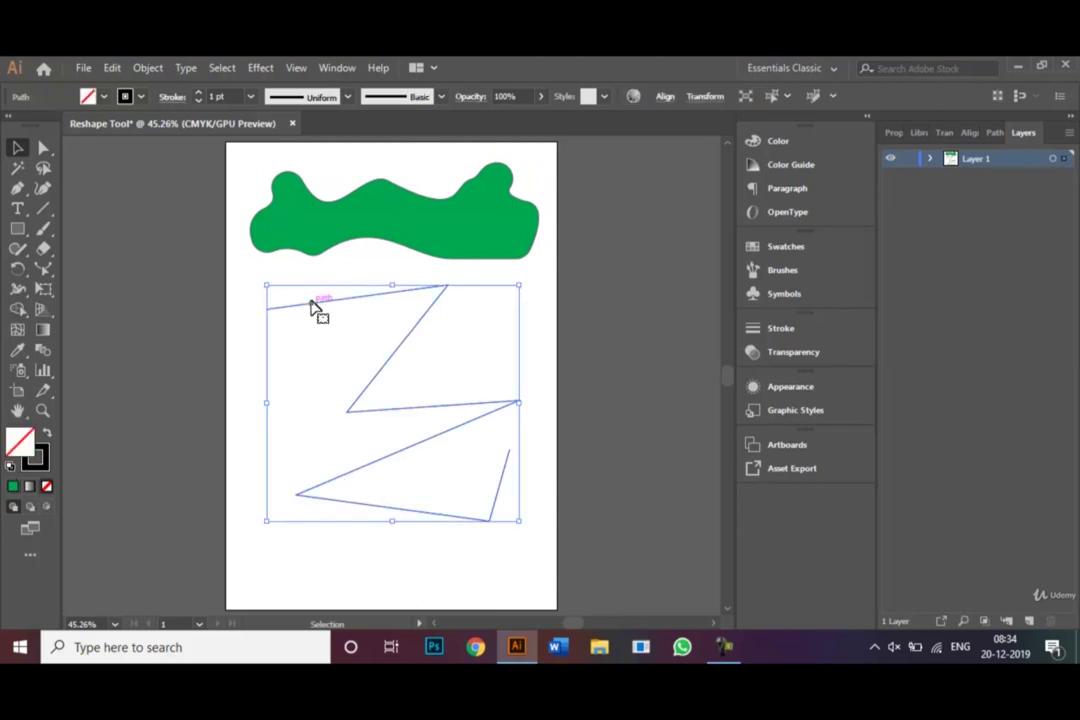
click(44, 270)
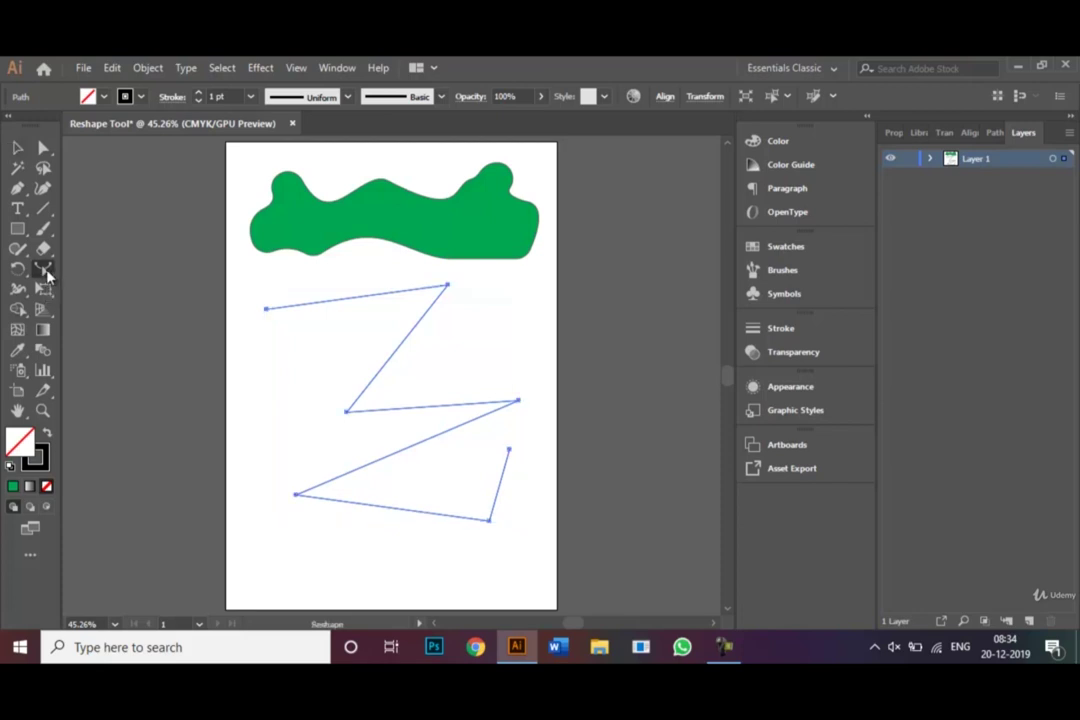
click(348, 299)
click(441, 406)
click(399, 452)
click(428, 513)
Bend the zigzag's first two segments into S-curves, pulling the first added anchor's right handle down and the second's lower handle up-left.
click(43, 147)
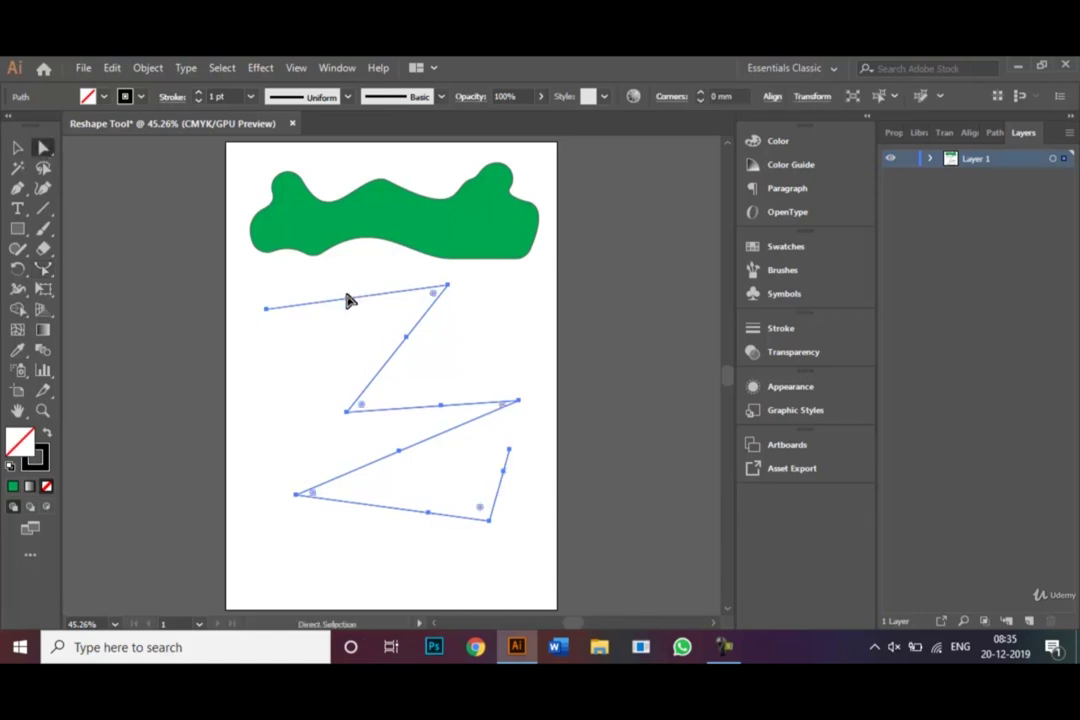
click(348, 300)
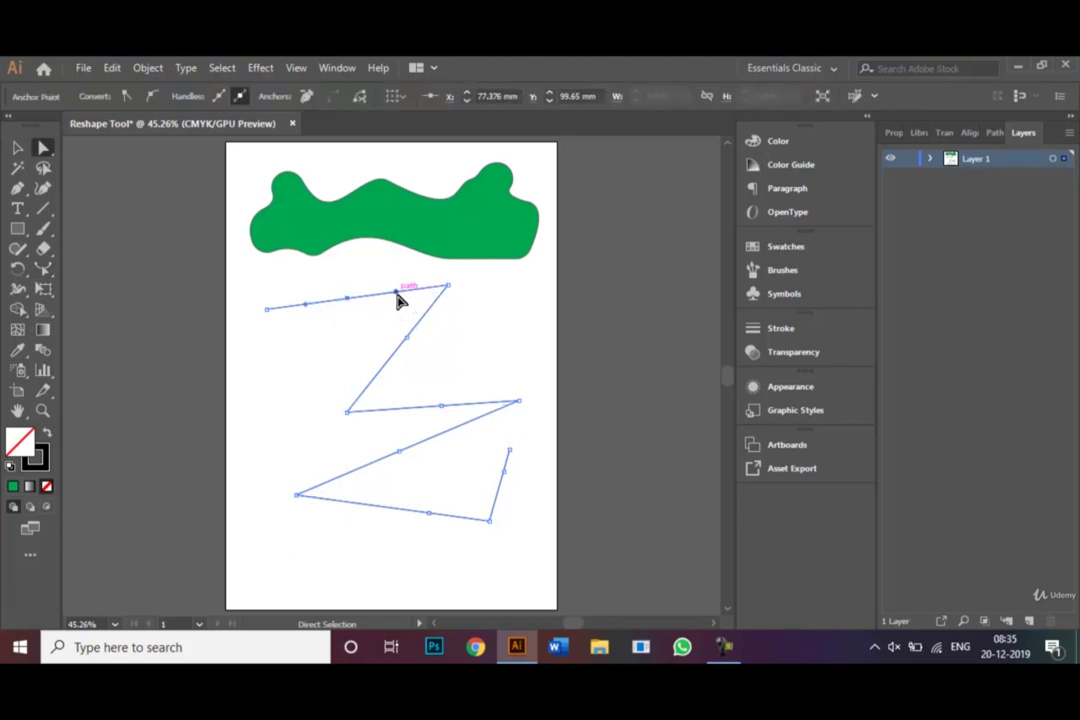
drag(399, 292, 351, 340)
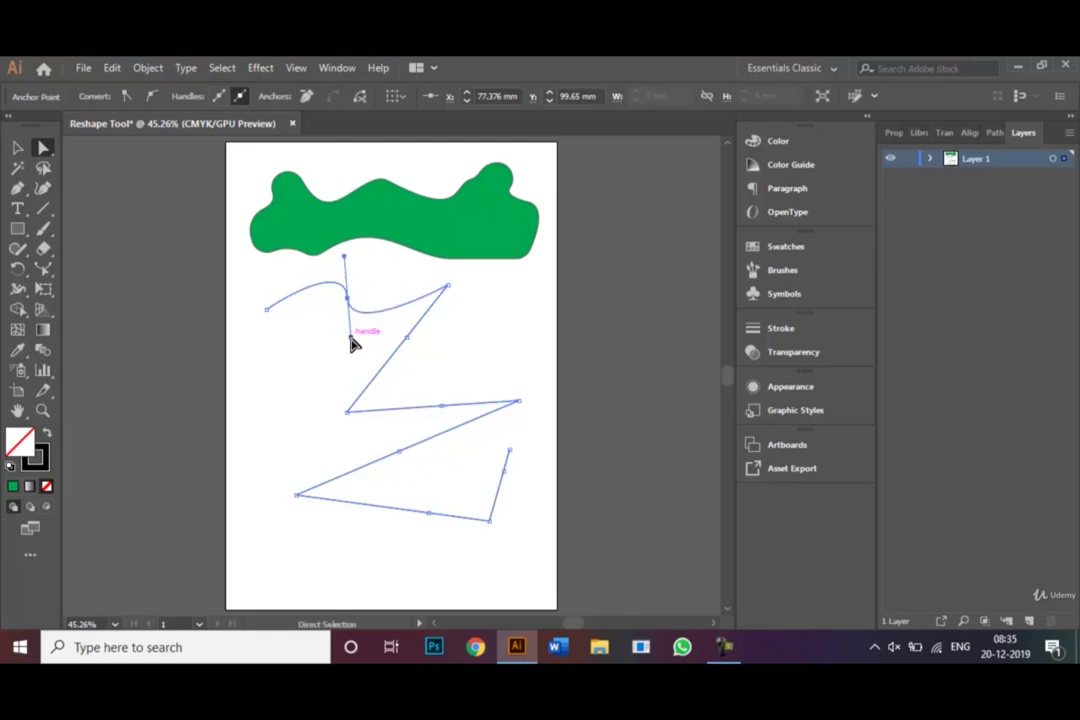
click(407, 341)
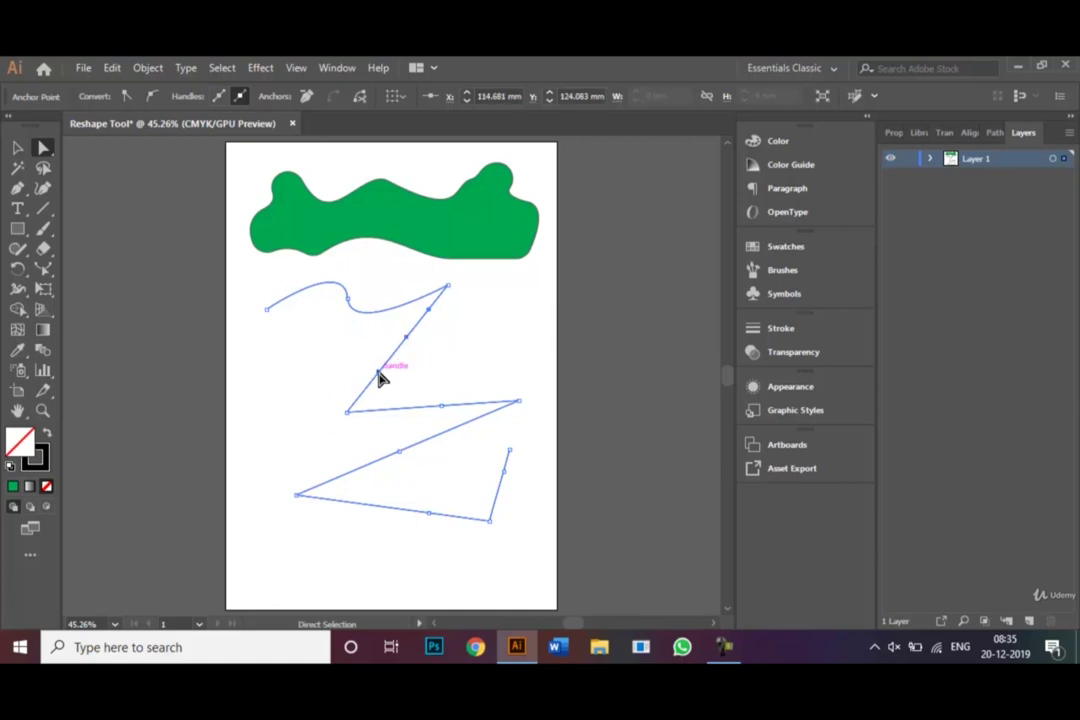
drag(380, 377, 310, 341)
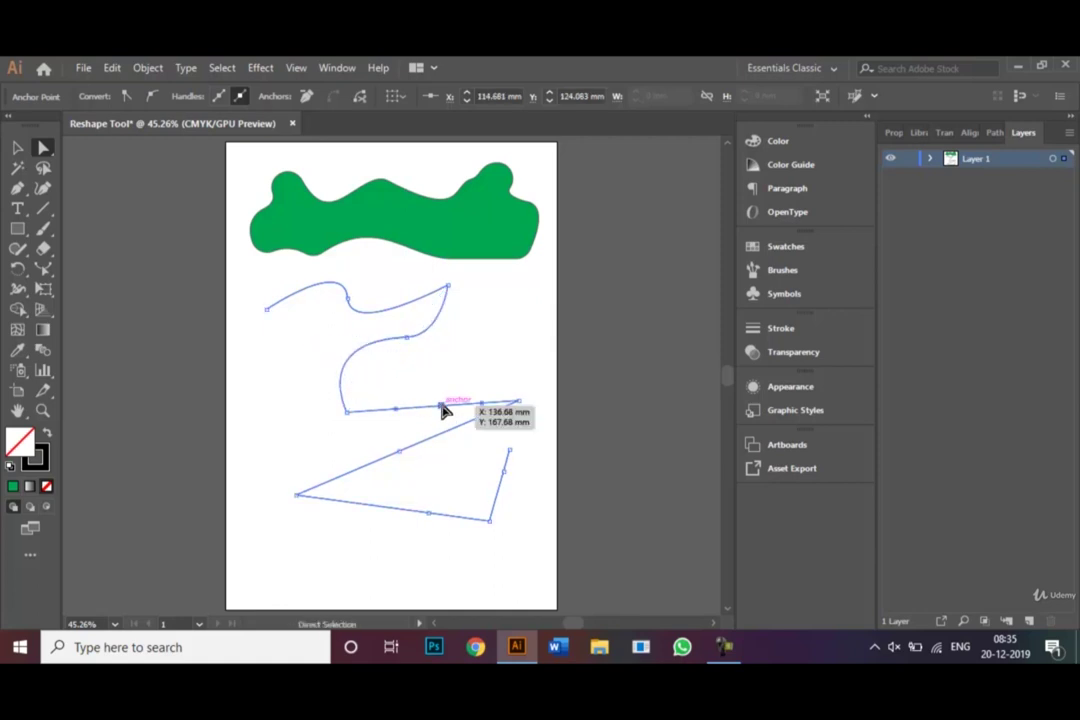
Bend the zigzag's third and fourth segments into S-curves, pulling the third's right handle up and the fourth's right handle down.
click(441, 406)
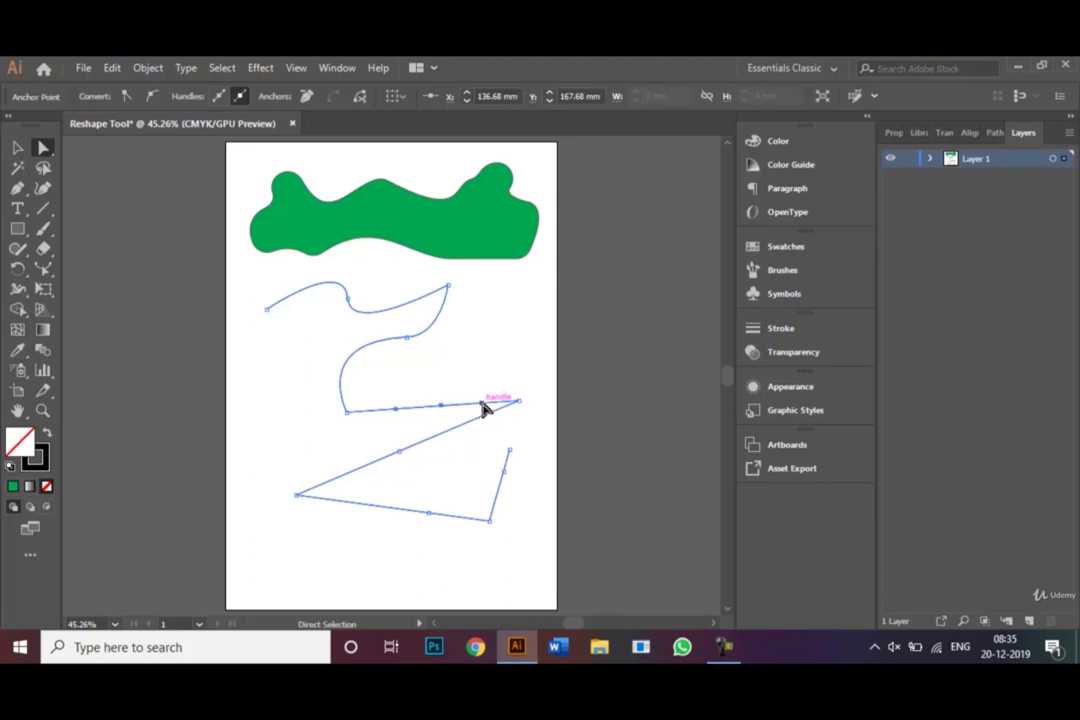
drag(487, 405, 468, 361)
click(398, 452)
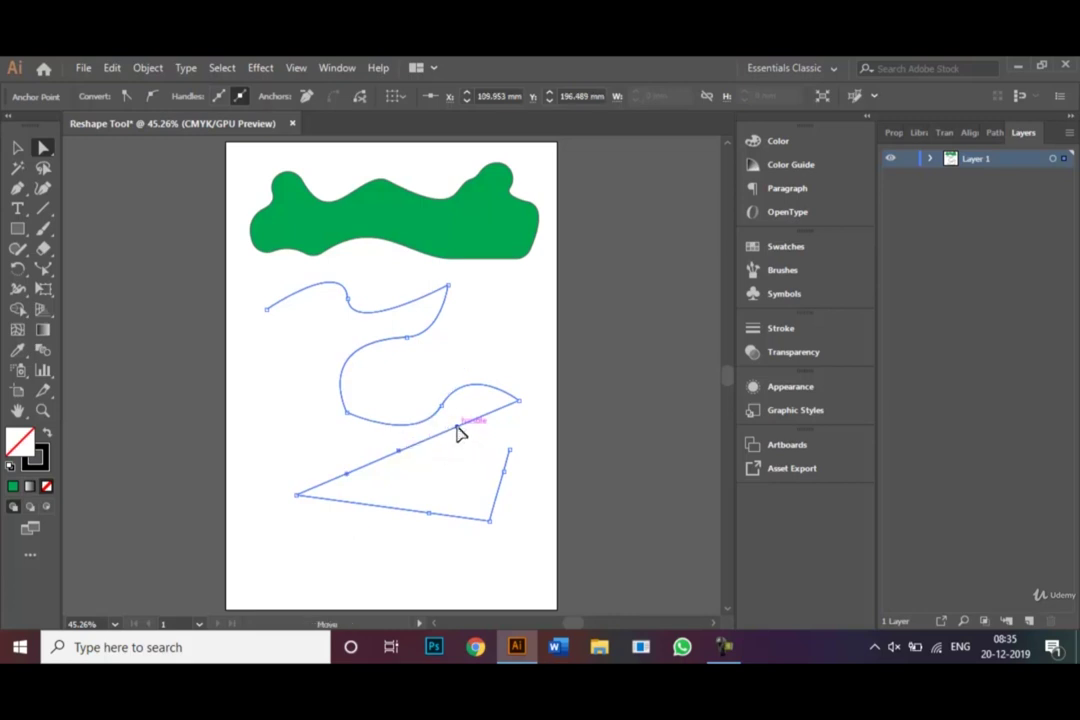
drag(458, 432, 438, 481)
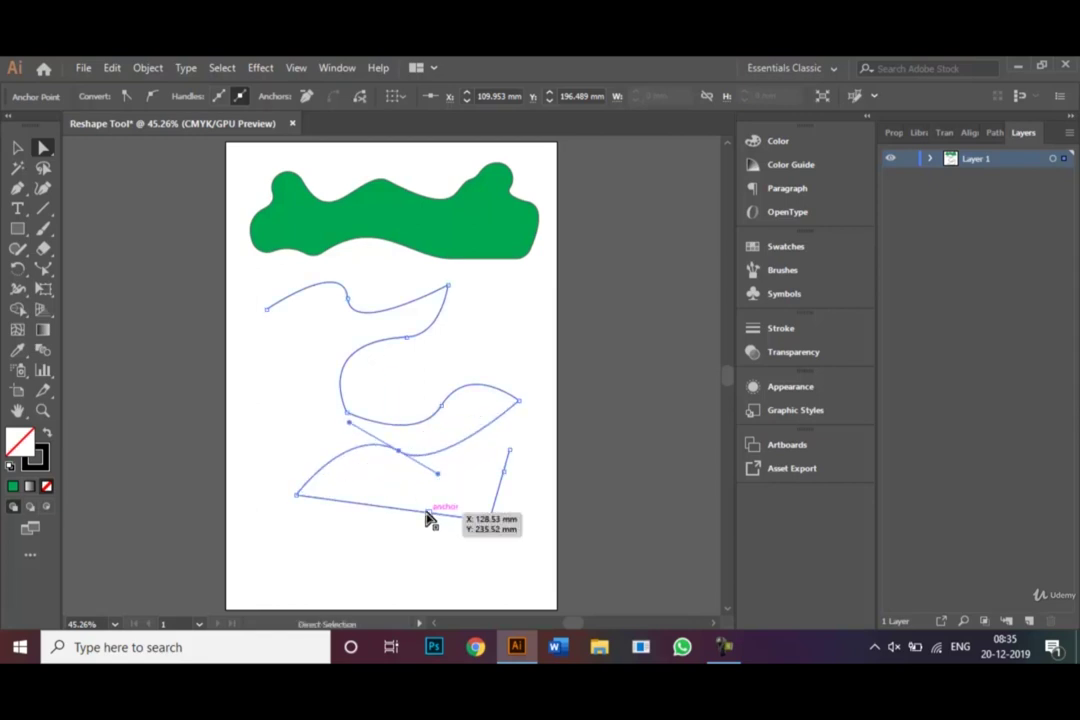
Lower the fifth segment's added anchor to about Y 258 mm and curve it, bend the last segment by its lower handle, and deselect.
click(428, 516)
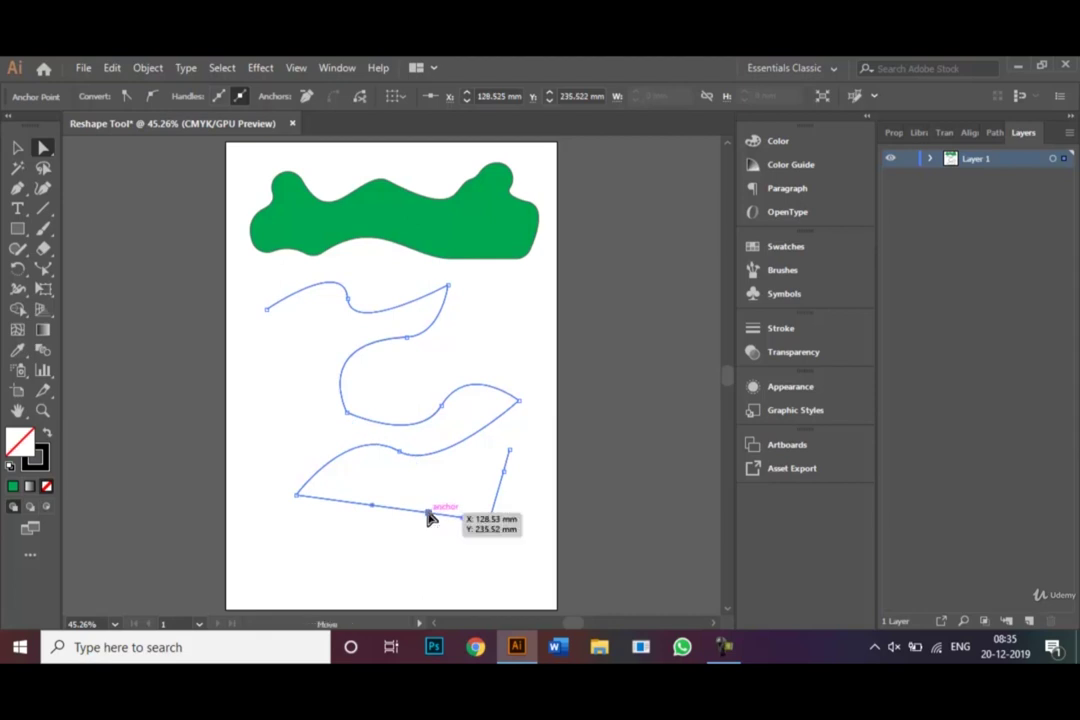
mouse_move(428, 516)
mouse_down()
mouse_move(433, 481)
mouse_move(418, 557)
mouse_move(424, 523)
mouse_up()
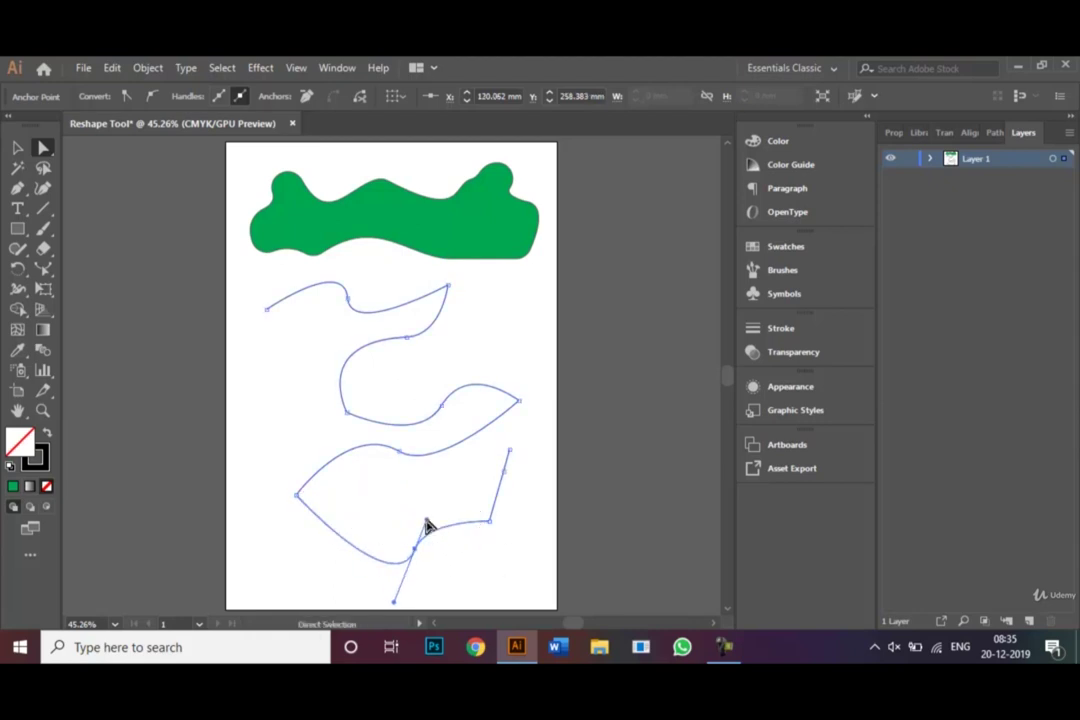
click(504, 472)
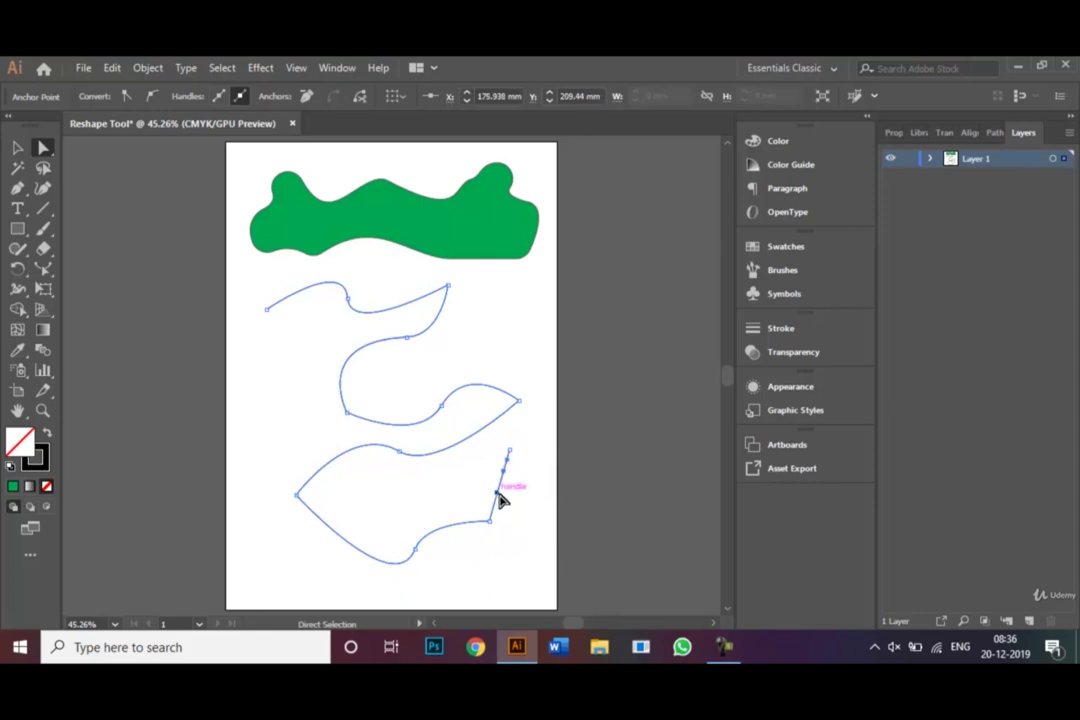
drag(500, 498, 465, 475)
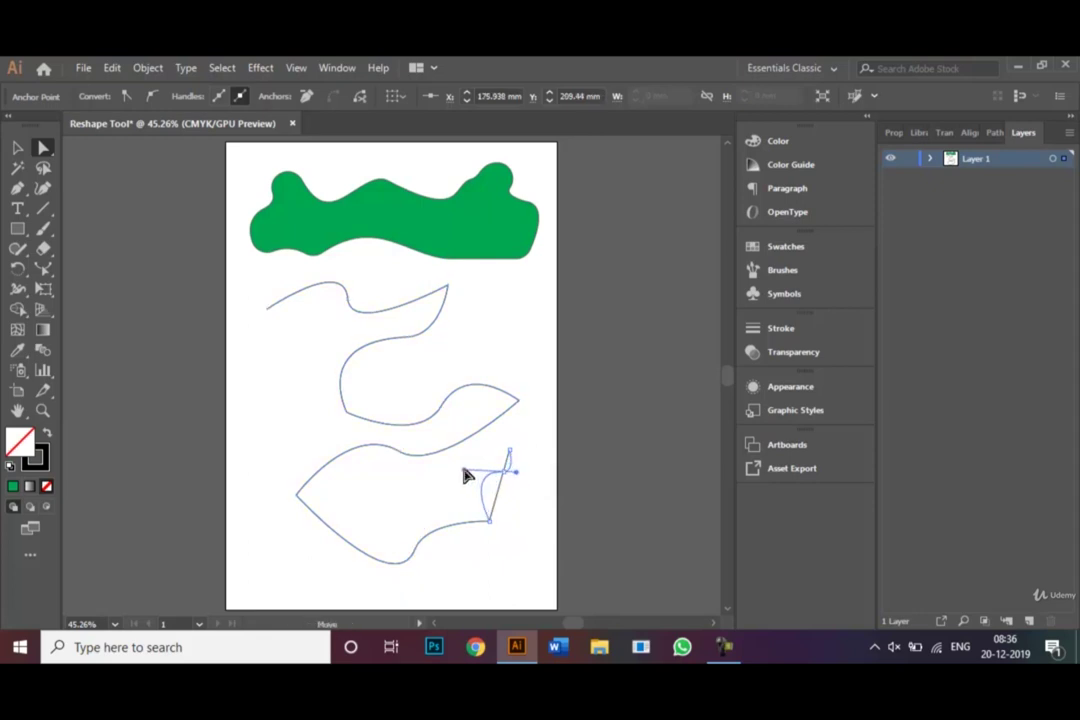
key(v)
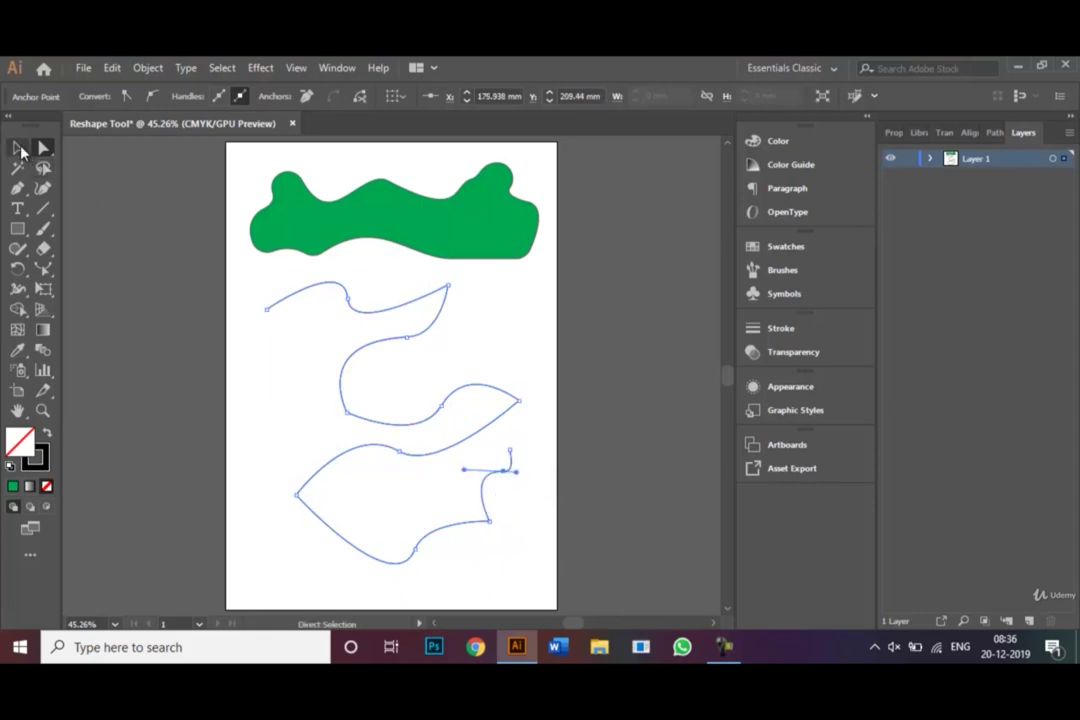
click(229, 344)
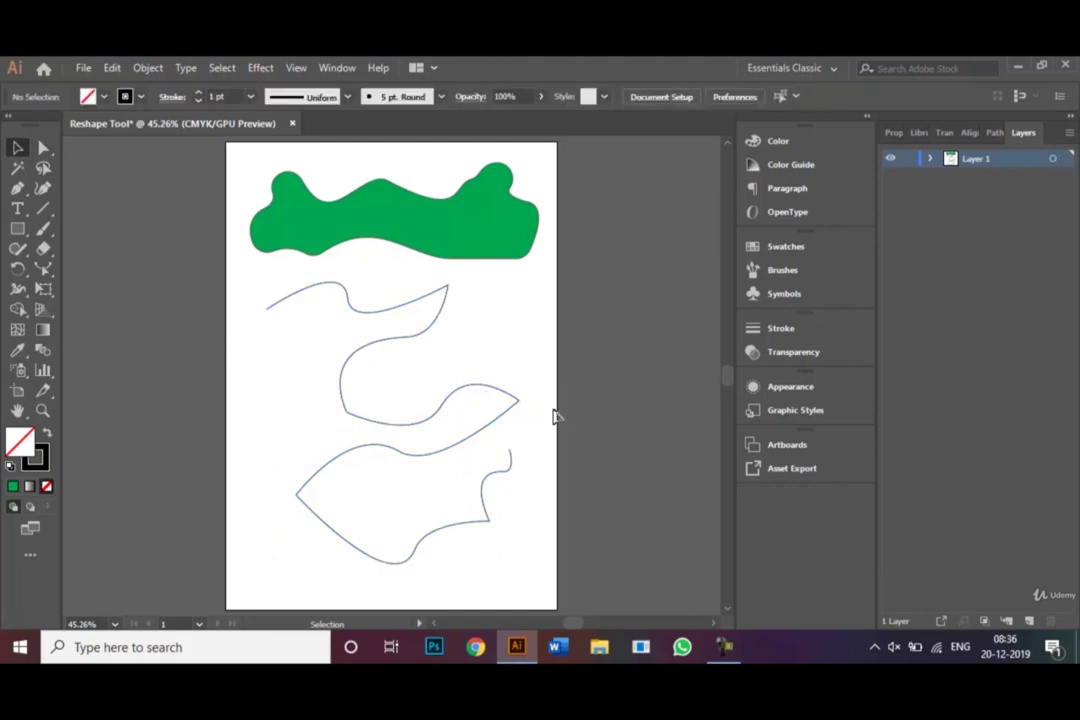
Give the curved zigzag path a red stroke with a weight of 5 pt, and deselect it.
click(456, 395)
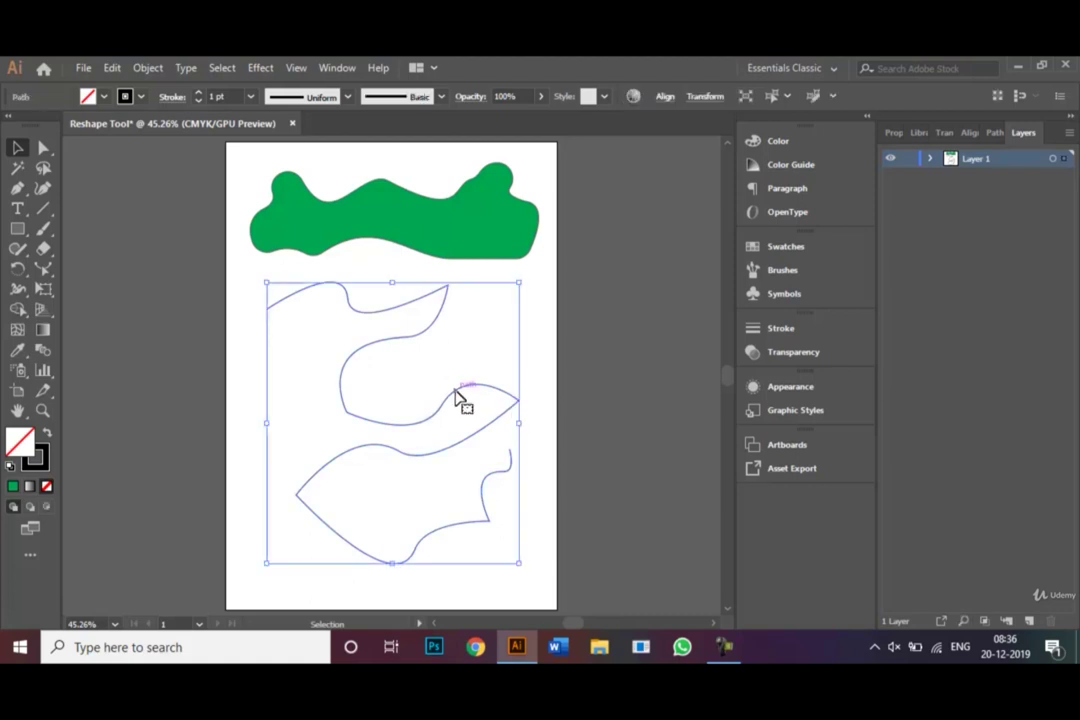
click(124, 96)
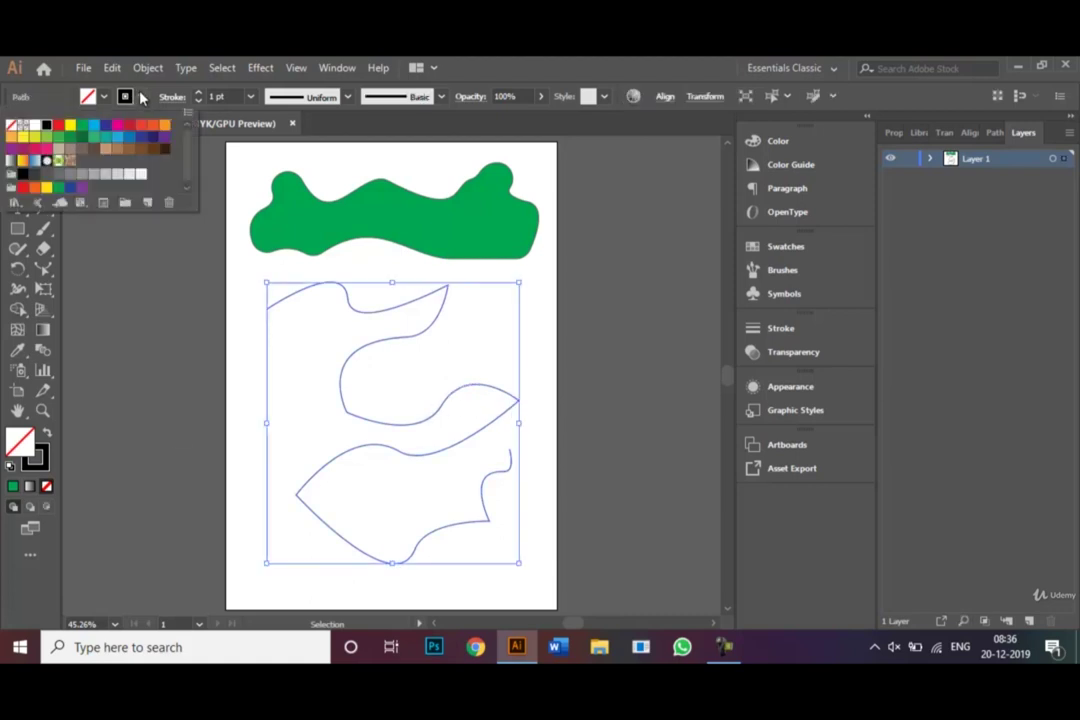
click(58, 125)
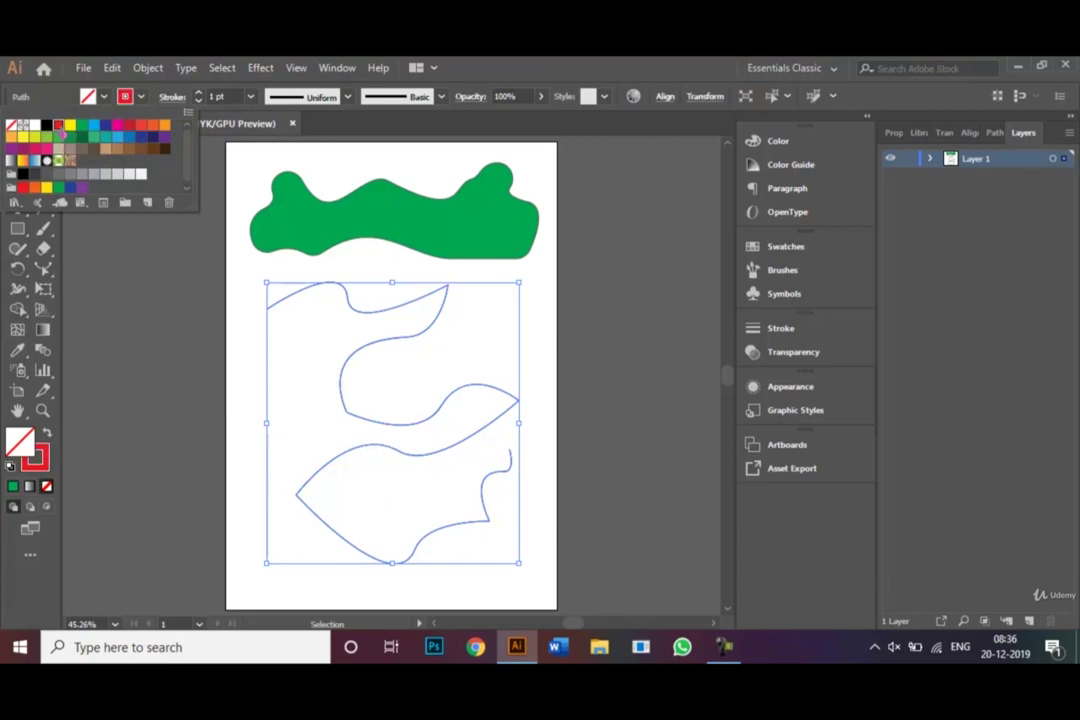
click(475, 354)
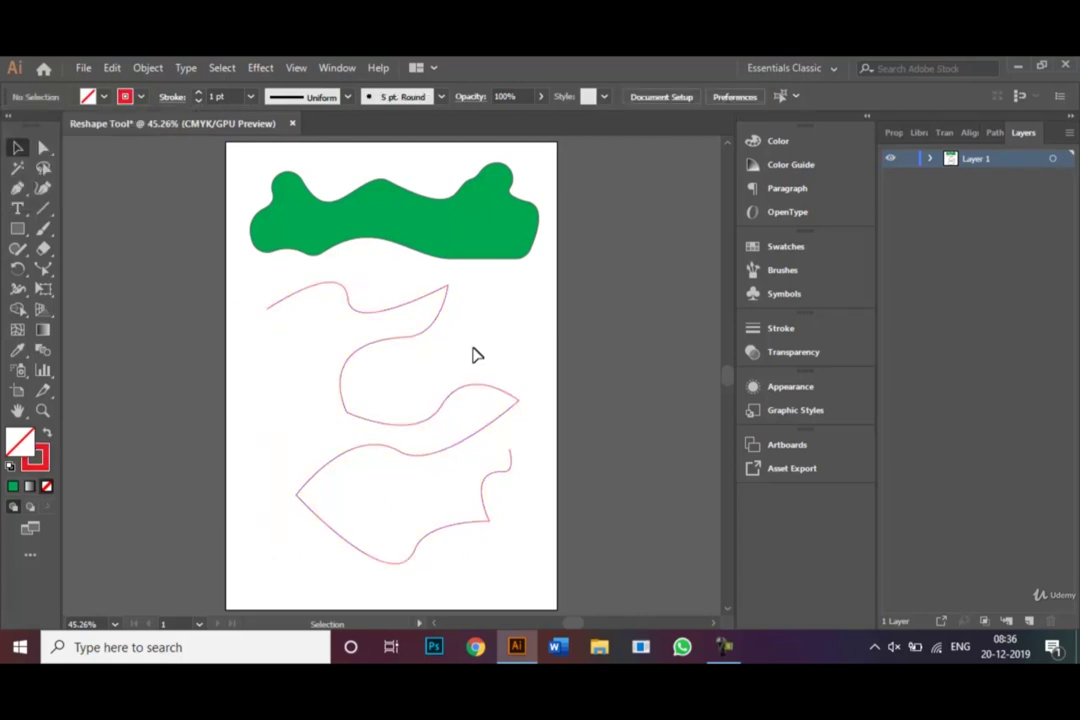
click(413, 338)
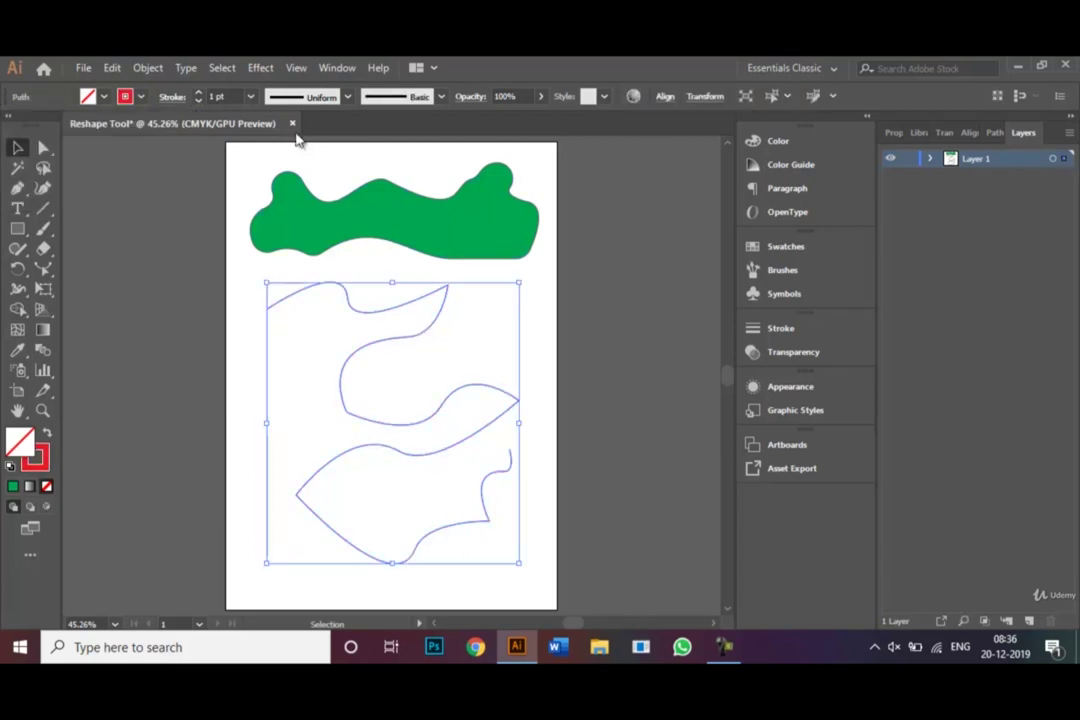
click(251, 97)
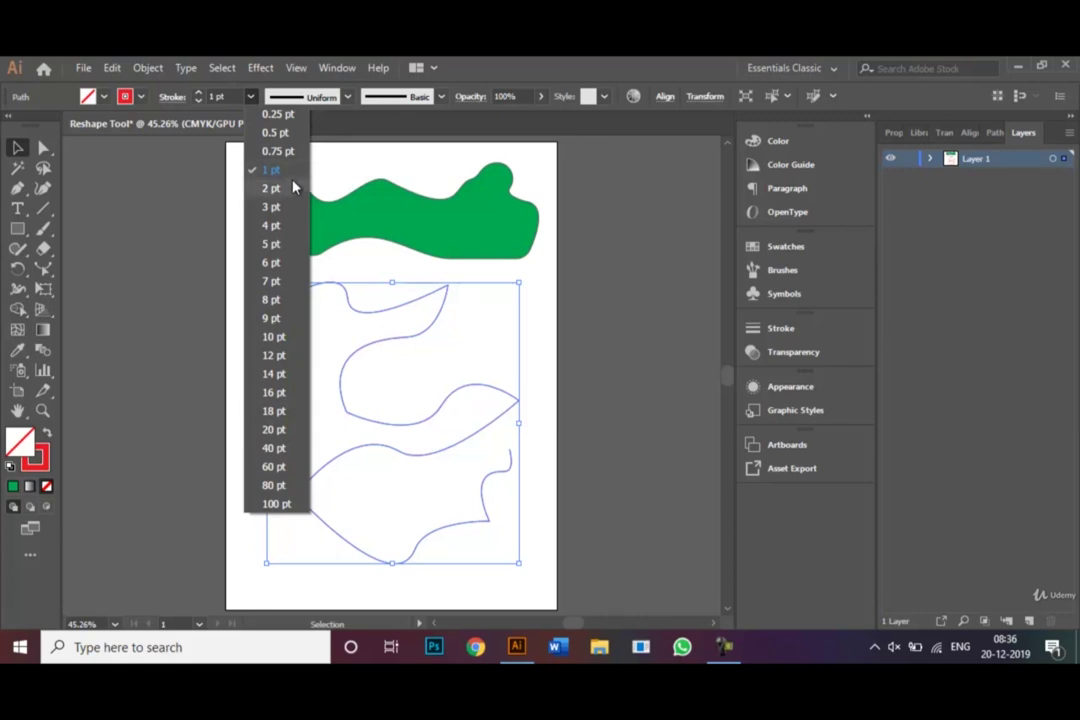
click(289, 247)
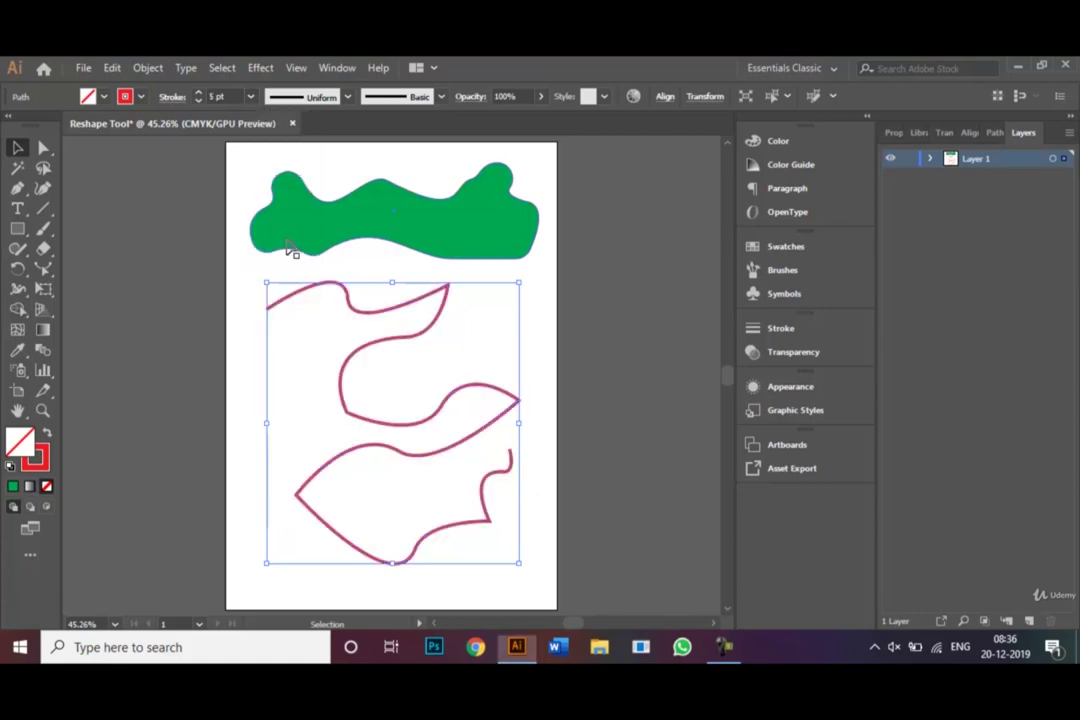
click(323, 369)
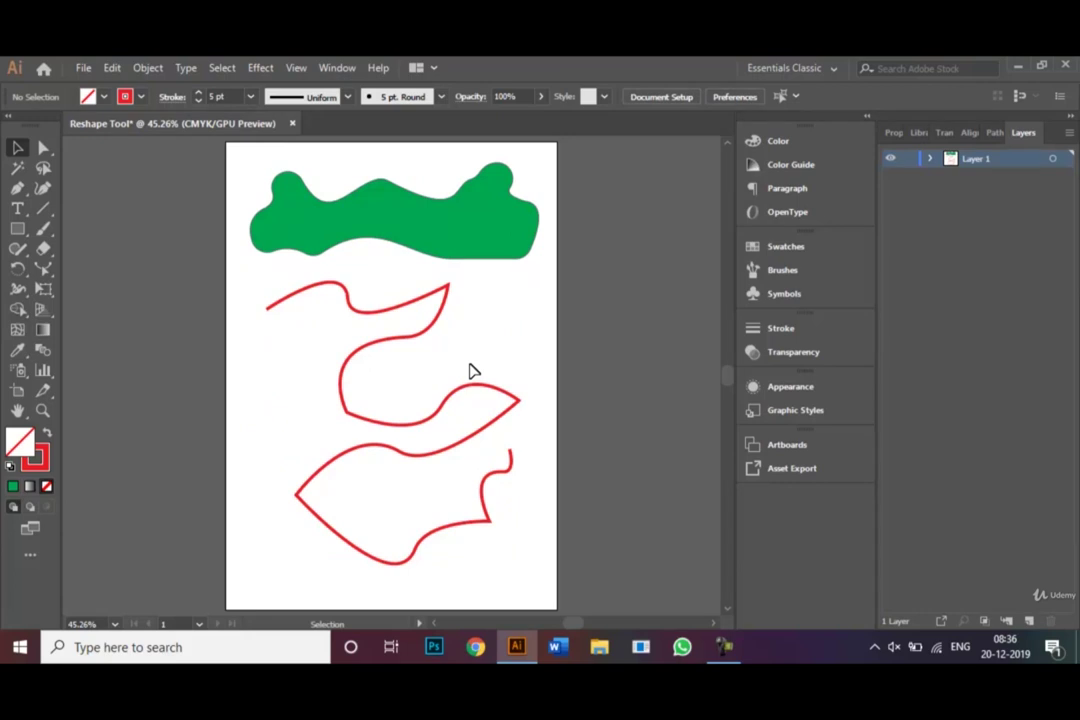
View the Save As settings for Reshape Tool.ai in Adobe Illustrator format, and close them without saving.
click(85, 68)
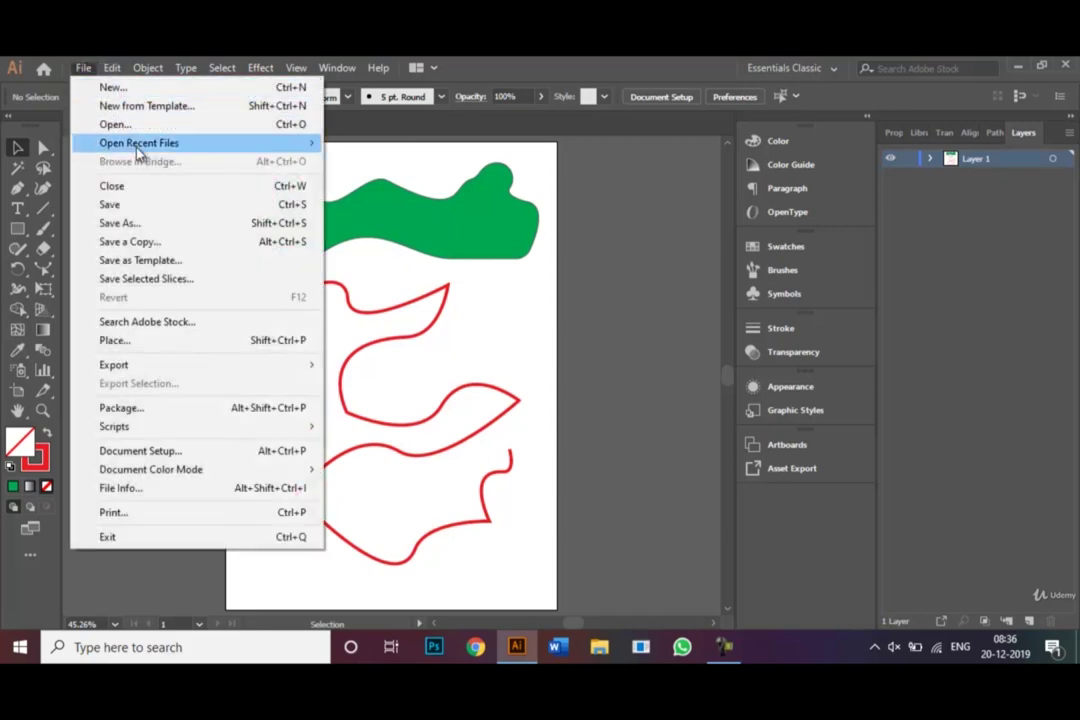
click(187, 228)
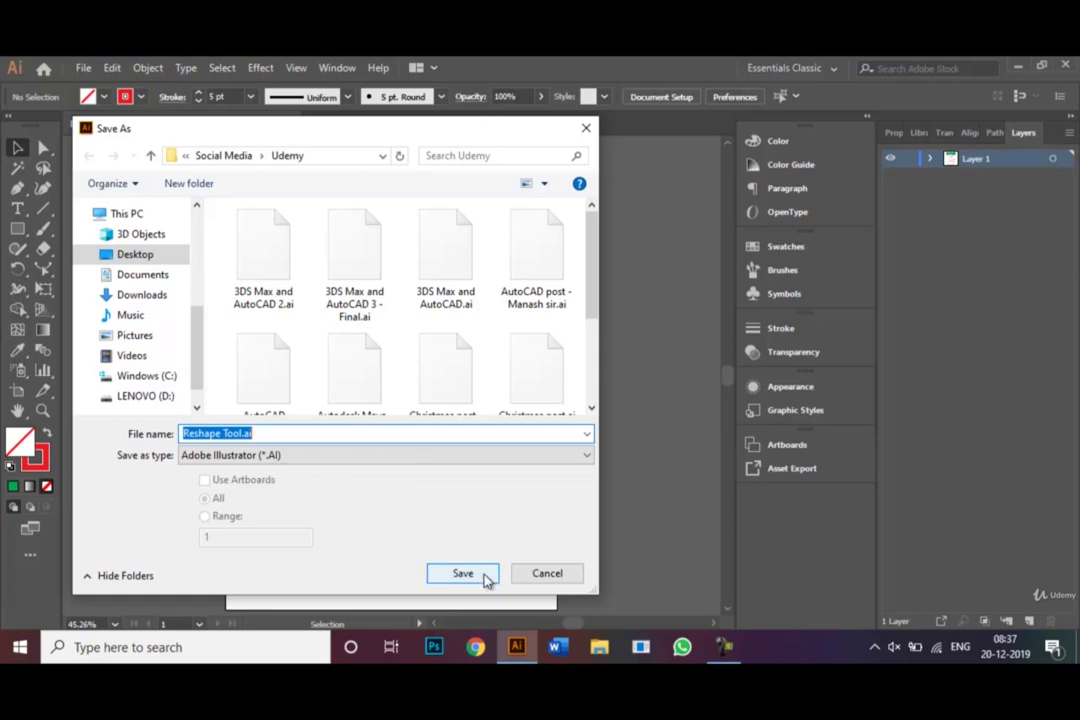
click(527, 577)
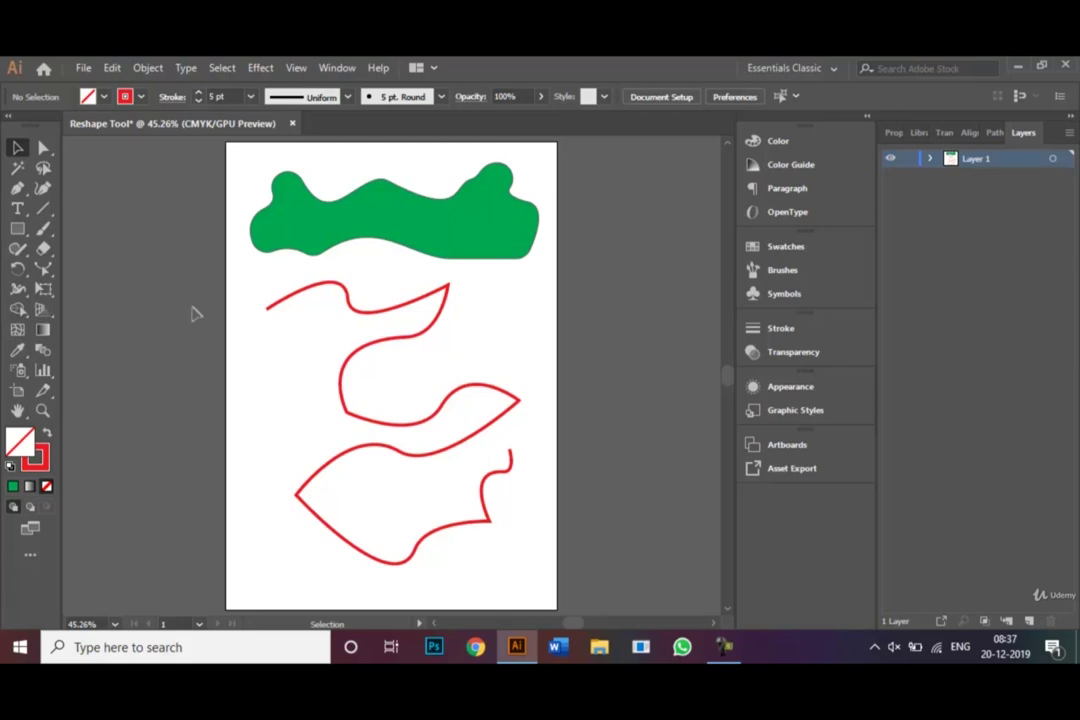
View the export file formats for the artwork in Export As, keep JPEG (*.JPG) chosen, and cancel without exporting.
click(84, 70)
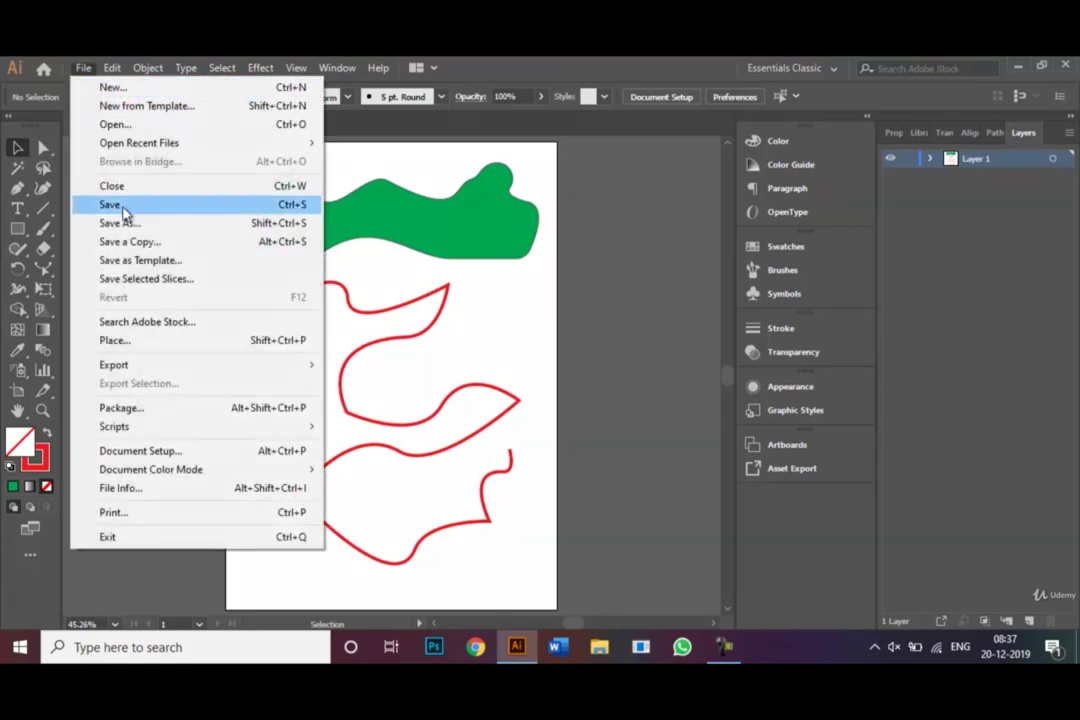
mouse_move(163, 371)
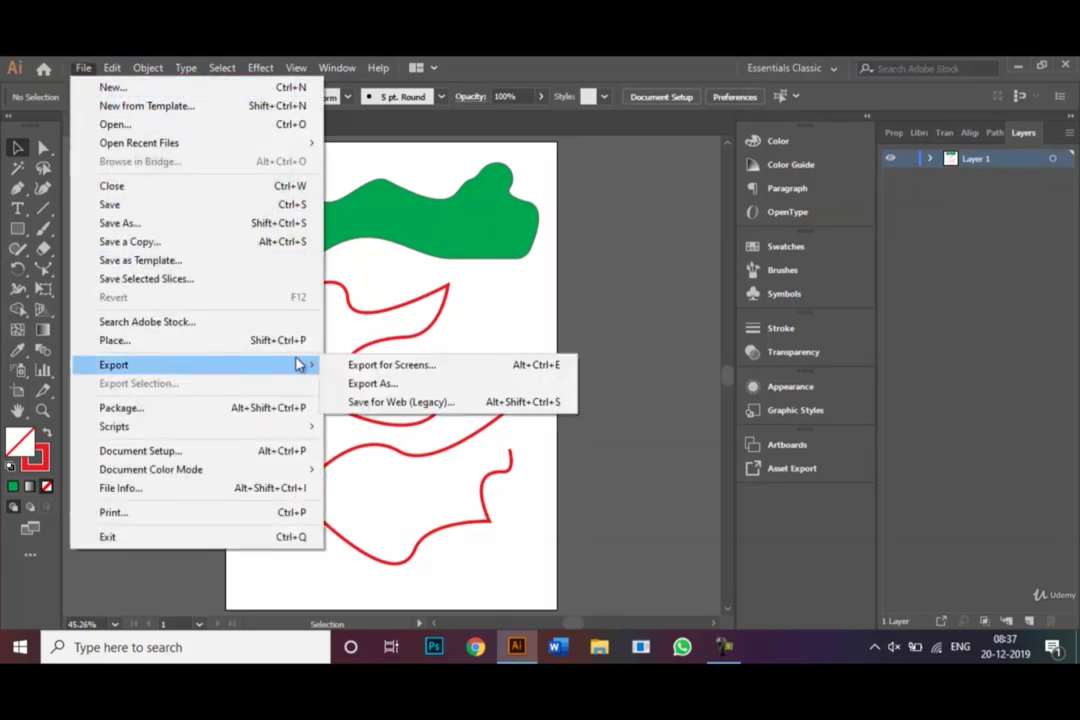
click(362, 385)
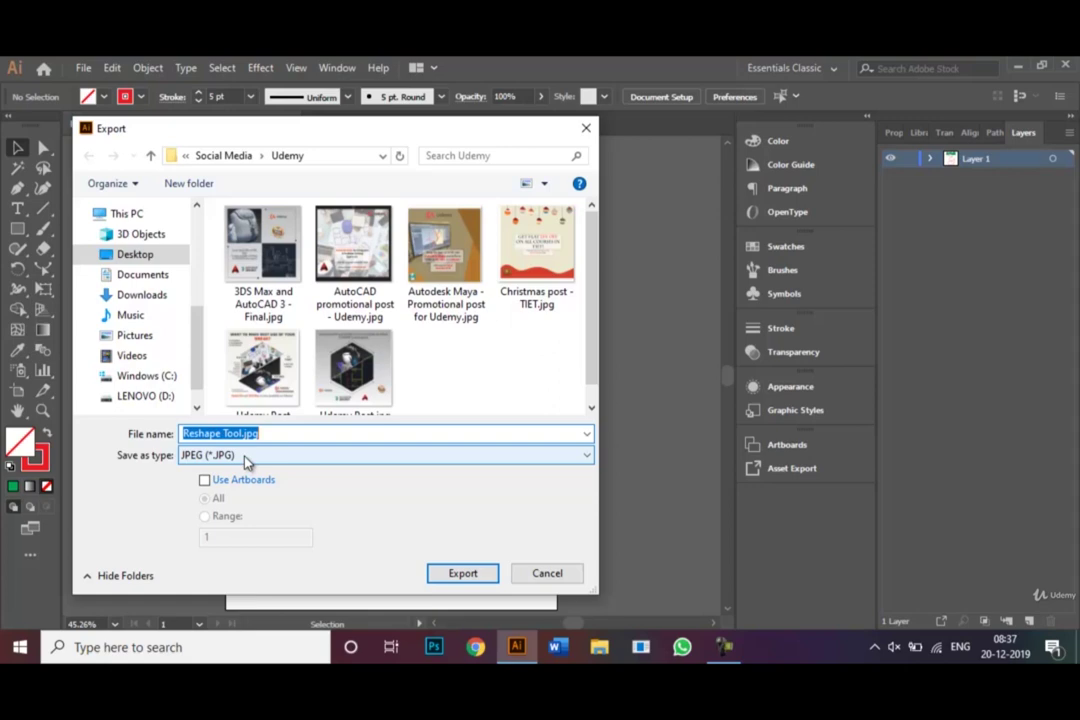
click(588, 456)
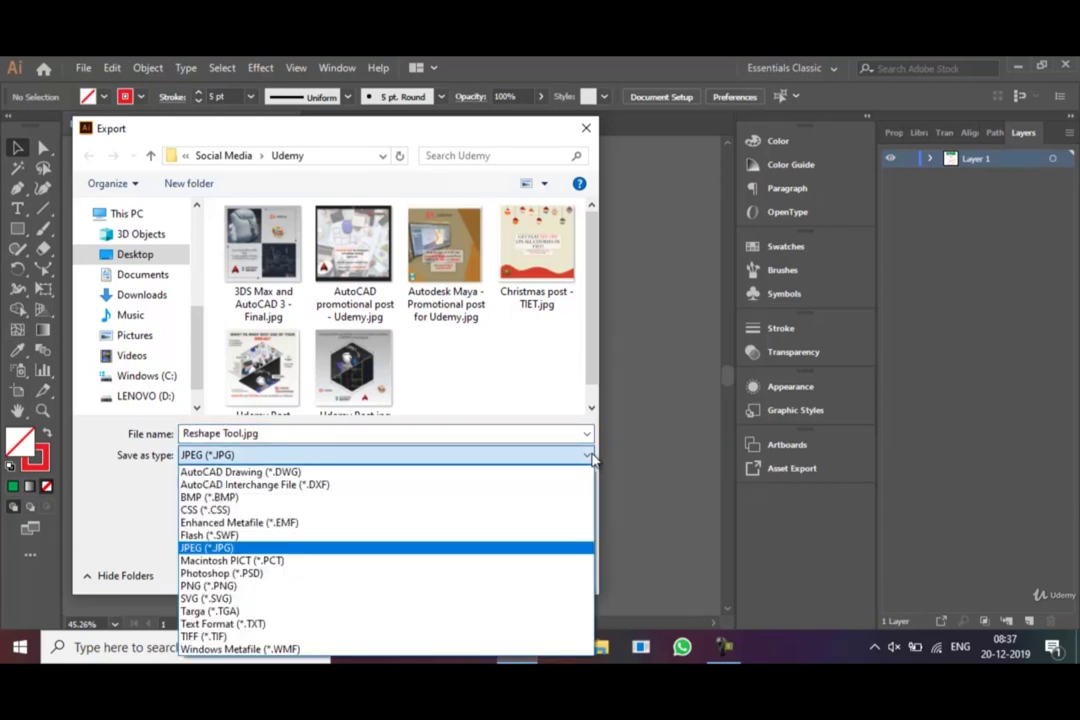
click(498, 554)
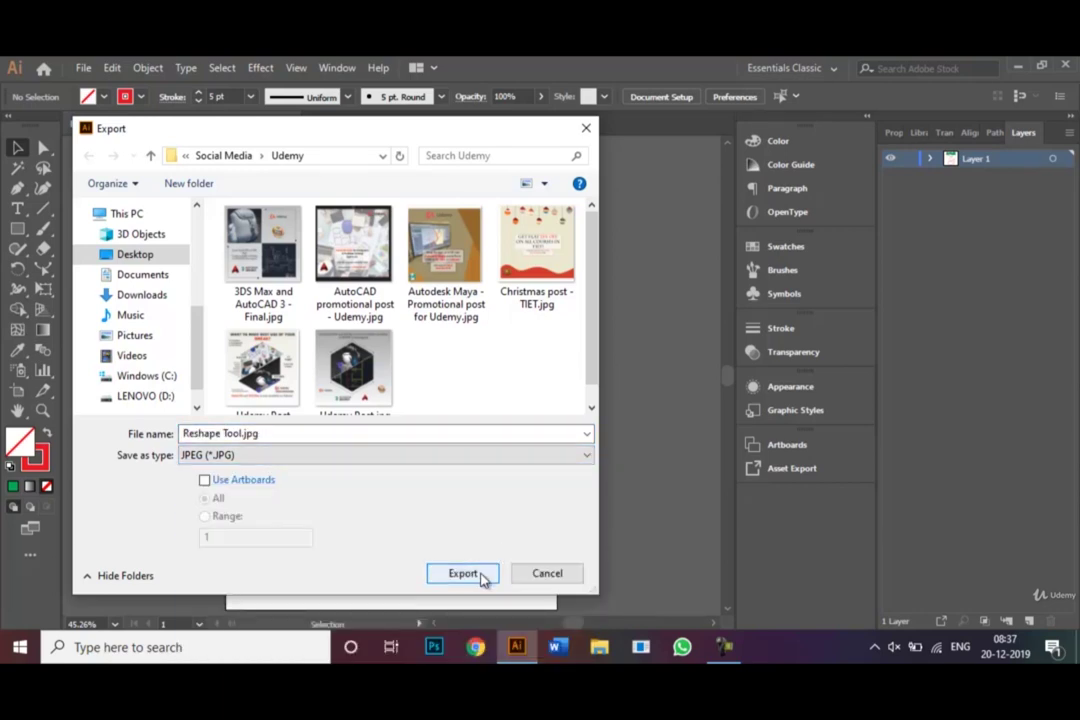
click(540, 578)
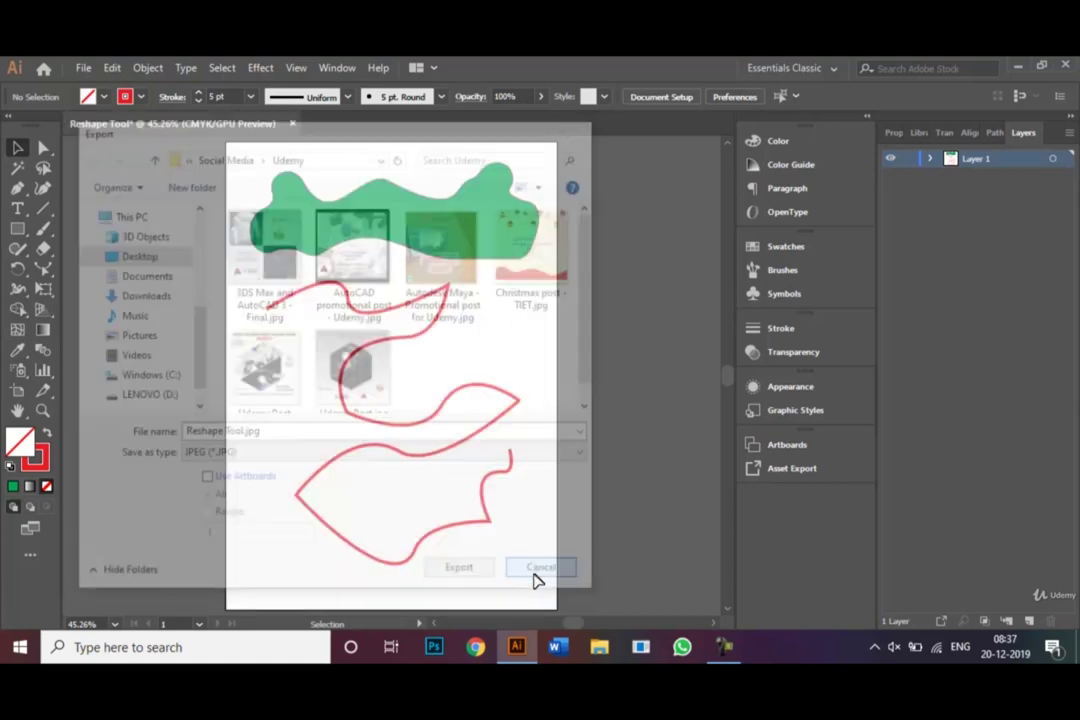